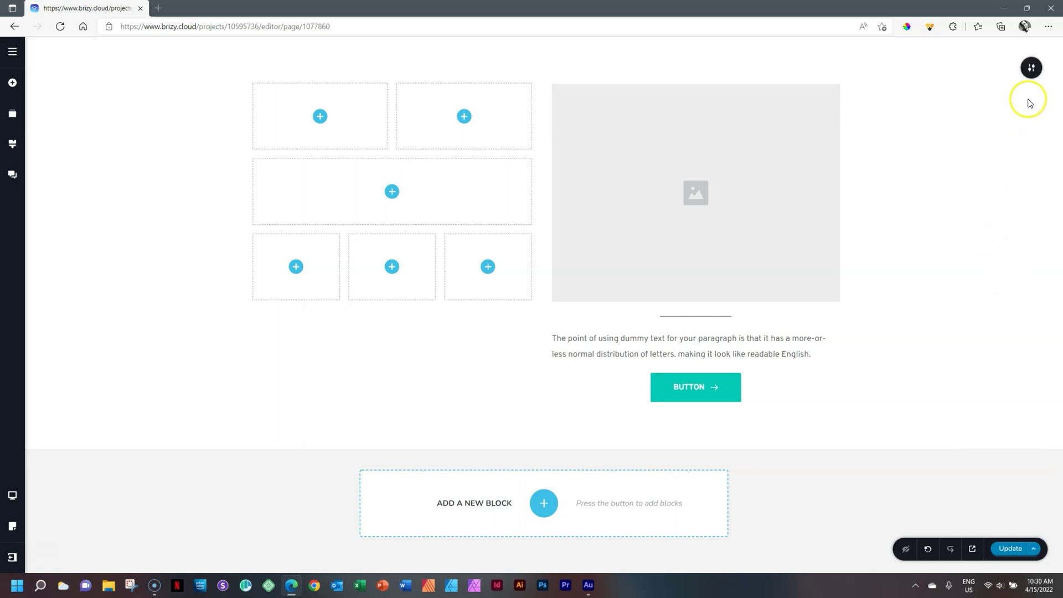
Delete the existing block with the empty columns, image placeholder and button from the page.
{"action": "mouse_move", "coordinate": [1030, 70]}
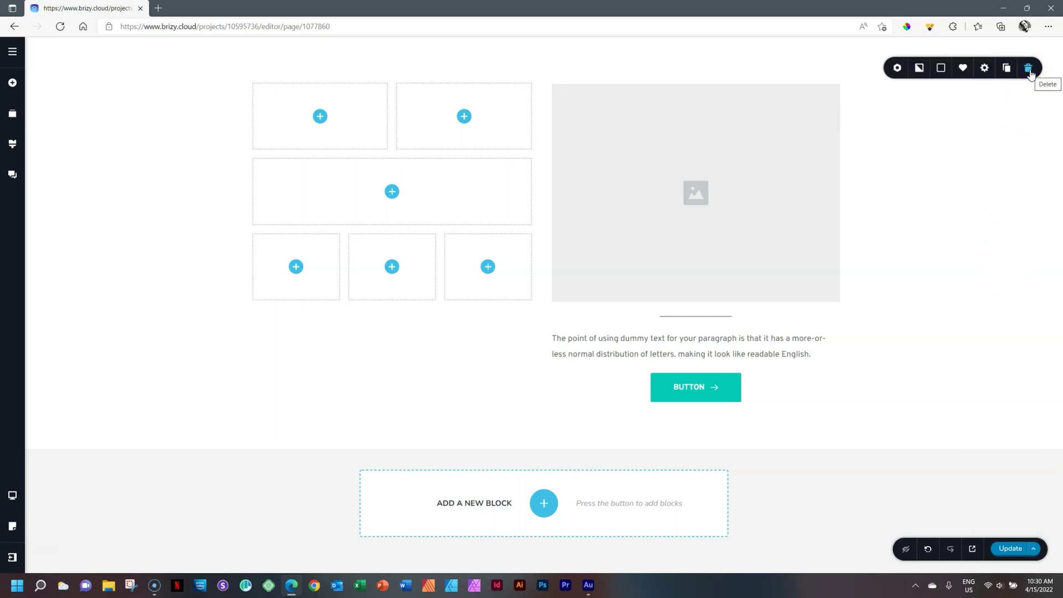
{"action": "left_click", "coordinate": [1028, 69]}
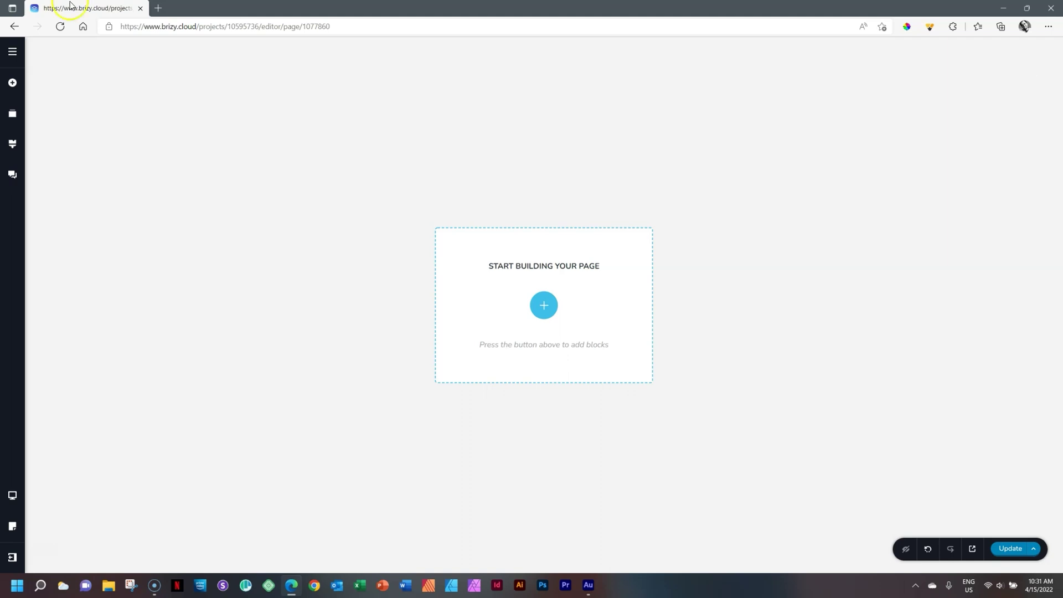
Open freewireframes.brizy.site in a new browser tab and go to its Hero page.
{"action": "left_click", "coordinate": [159, 8]}
{"action": "type", "text": "free"}
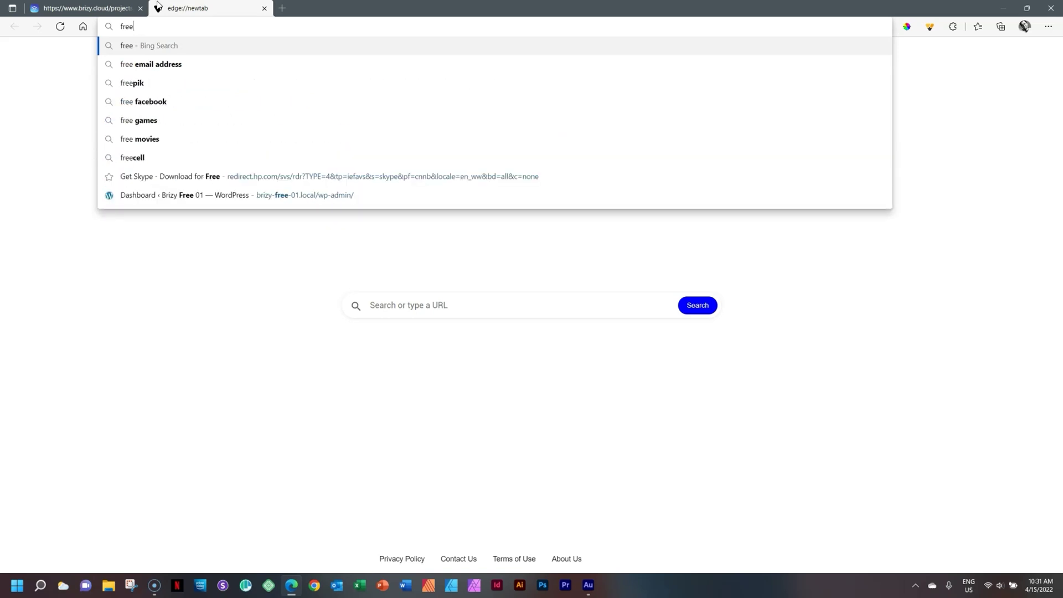
{"action": "type", "text": "wireframe"}
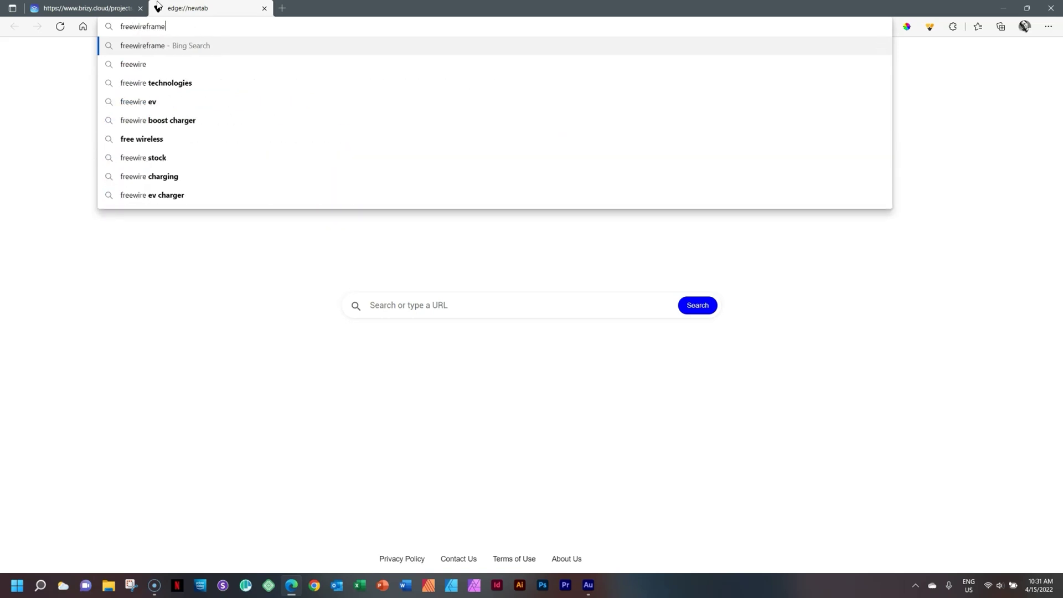
{"action": "type", "text": "s.brizy."}
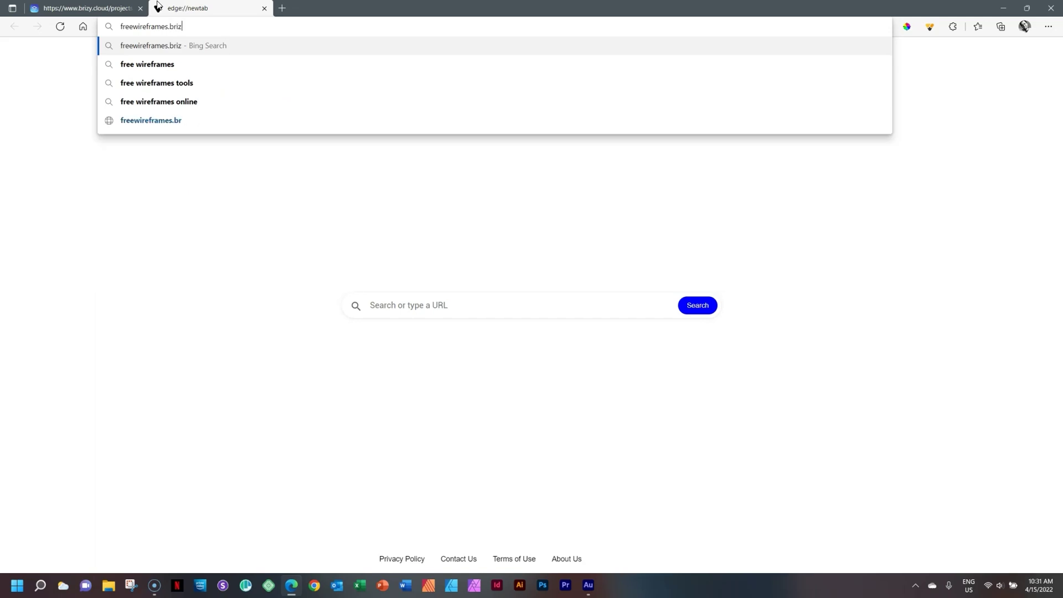
{"action": "type", "text": "site"}
{"action": "key", "text": "Return"}
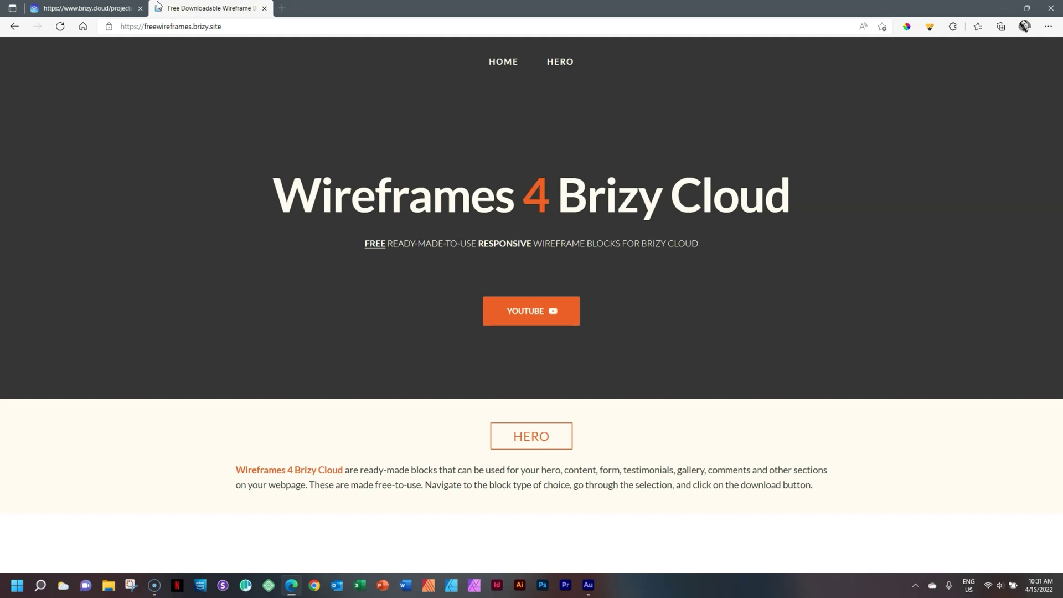
{"action": "left_click", "coordinate": [559, 65]}
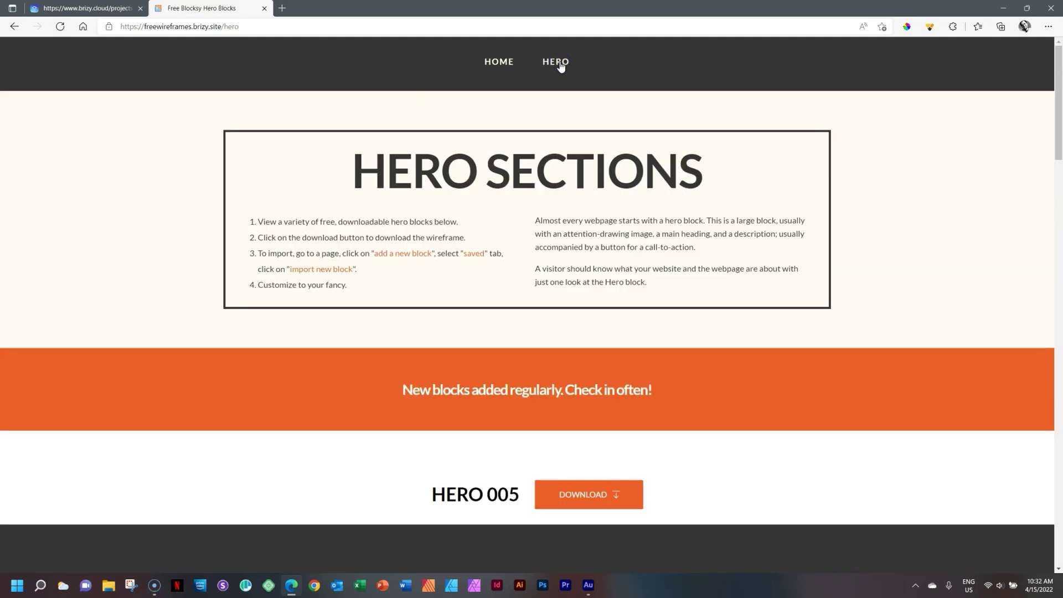
Look through the downloadable hero wireframes from Hero 005 down to Hero 003.
{"action": "left_click_drag", "start_coordinate": [1058, 80], "coordinate": [1059, 175]}
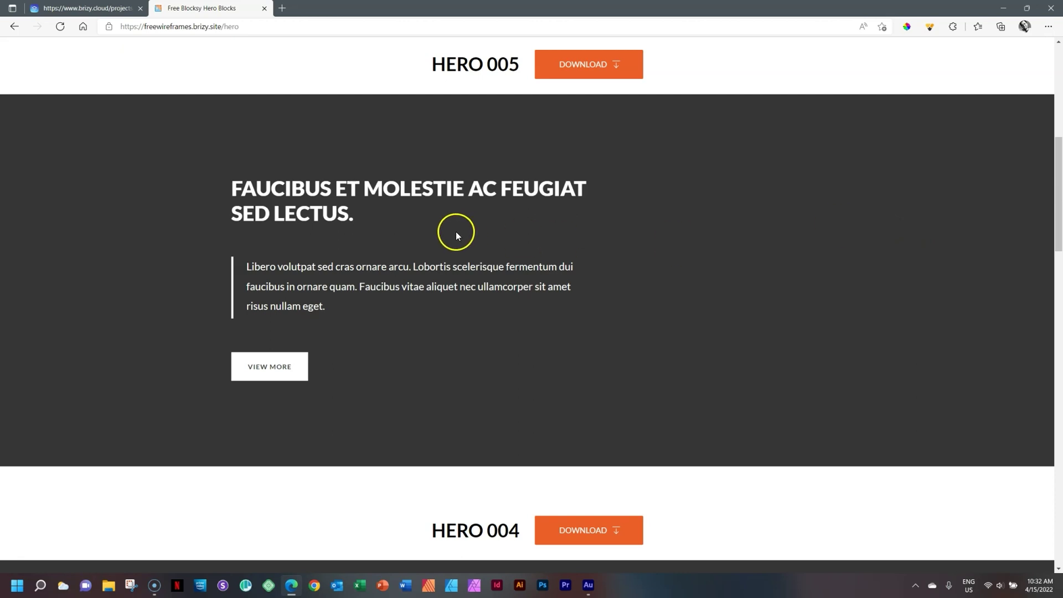
{"action": "left_click_drag", "start_coordinate": [348, 215], "coordinate": [230, 182]}
{"action": "left_click", "coordinate": [303, 271]}
{"action": "mouse_move", "coordinate": [1058, 207]}
{"action": "left_mouse_down"}
{"action": "mouse_move", "coordinate": [1059, 504]}
{"action": "mouse_move", "coordinate": [1059, 129]}
{"action": "mouse_move", "coordinate": [1060, 188]}
{"action": "left_mouse_up"}
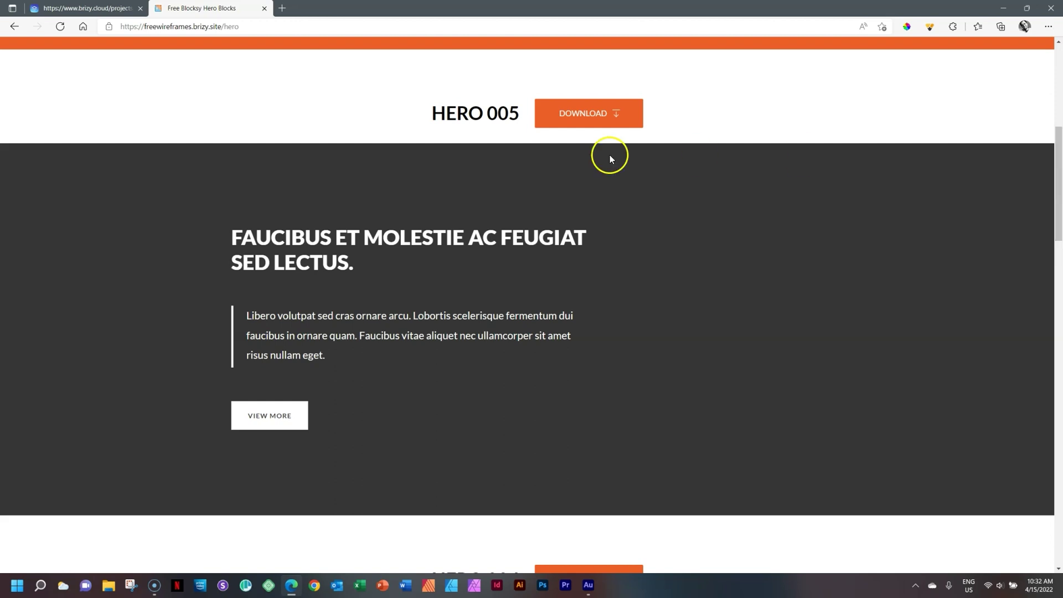
{"action": "left_click", "coordinate": [586, 132]}
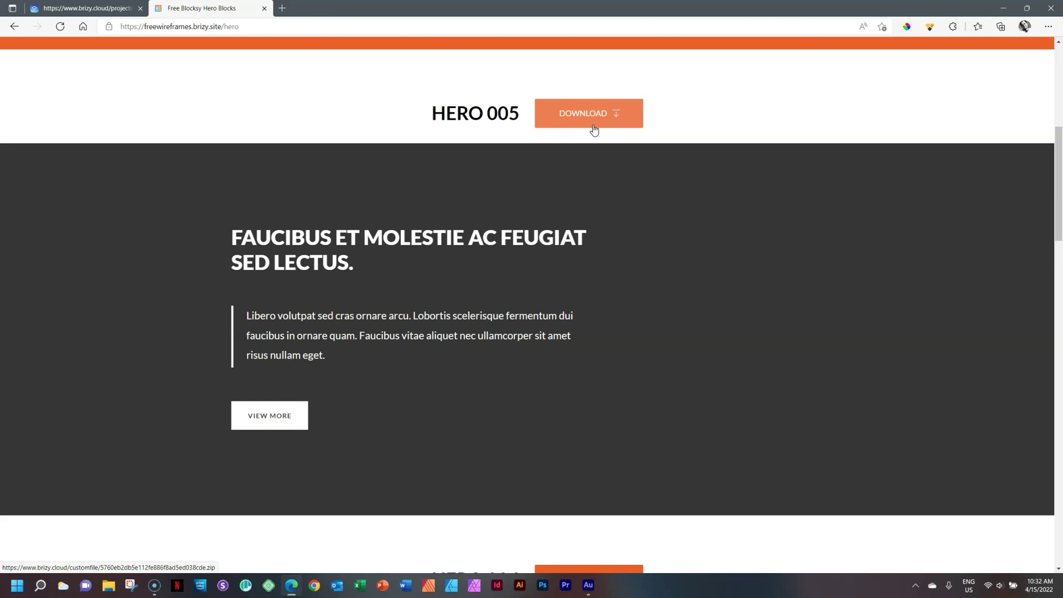
{"action": "left_click_drag", "start_coordinate": [1057, 136], "coordinate": [1059, 310]}
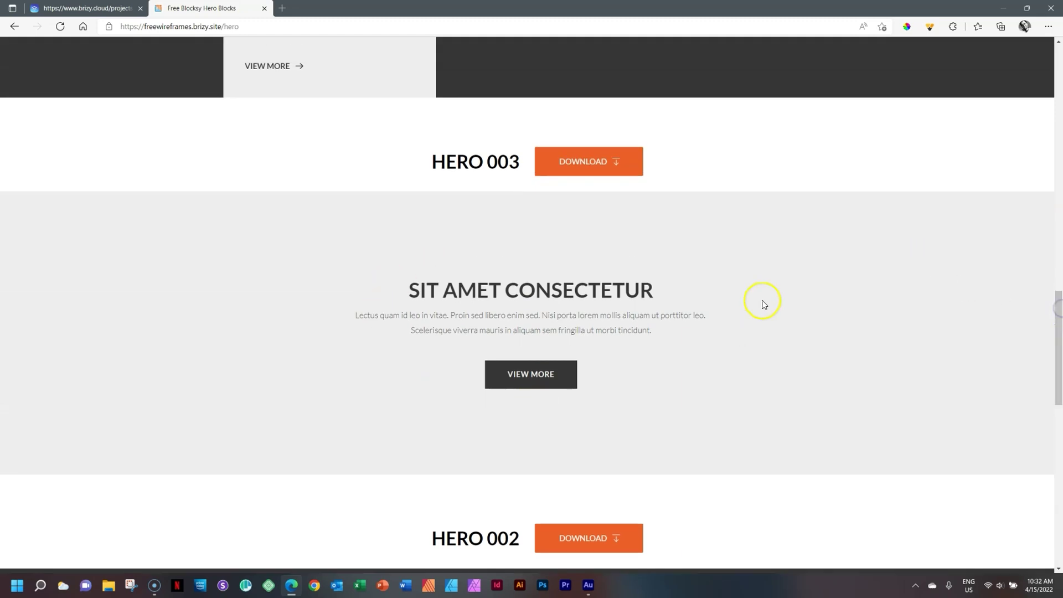
Return to the Brizy page editor and add an empty create-your-own block to the page.
{"action": "left_click", "coordinate": [124, 10]}
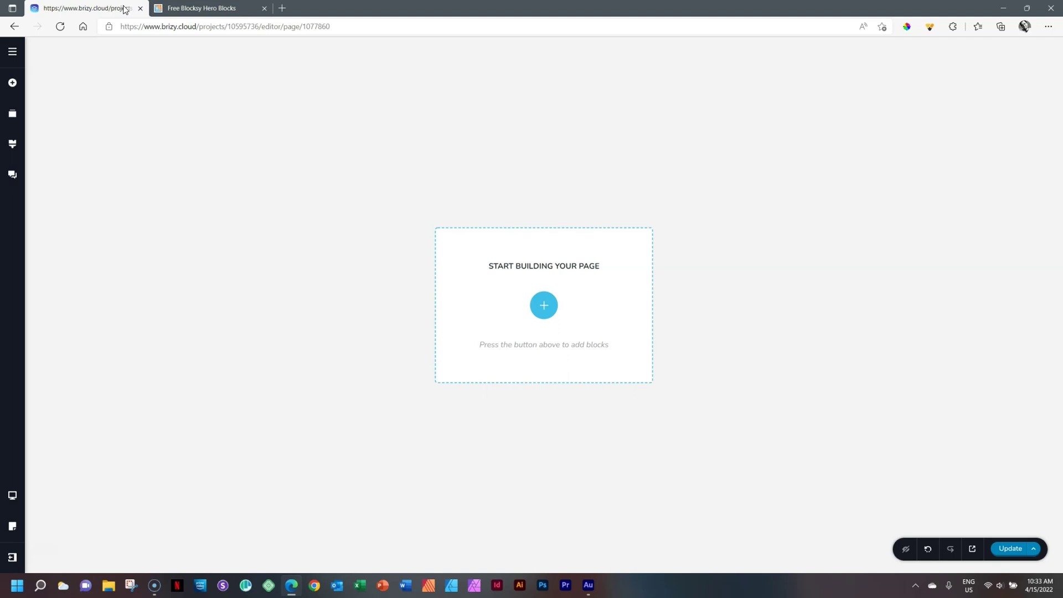
{"action": "left_click", "coordinate": [544, 305]}
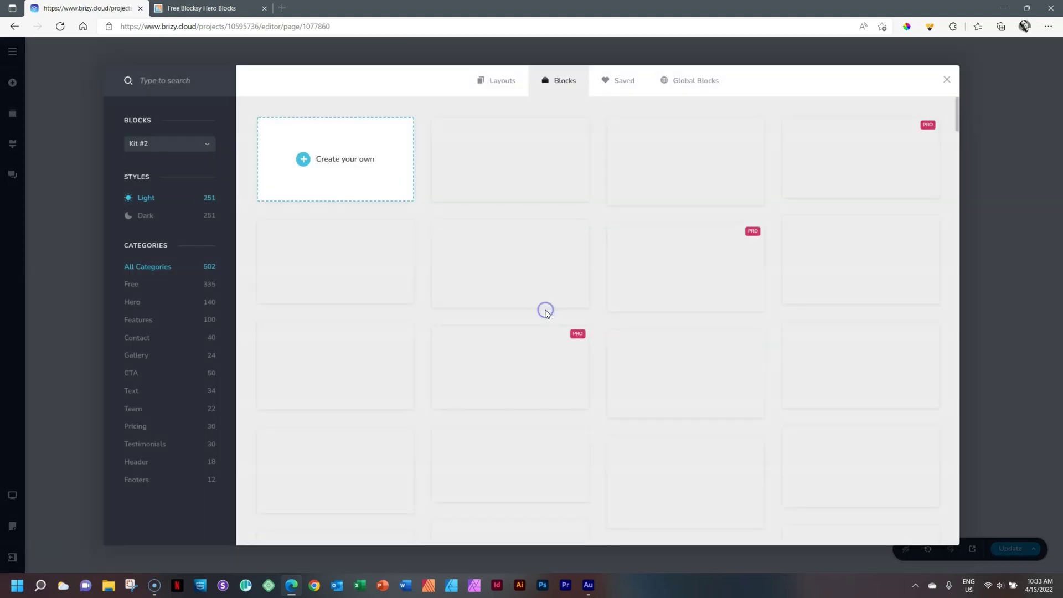
{"action": "left_click", "coordinate": [365, 160]}
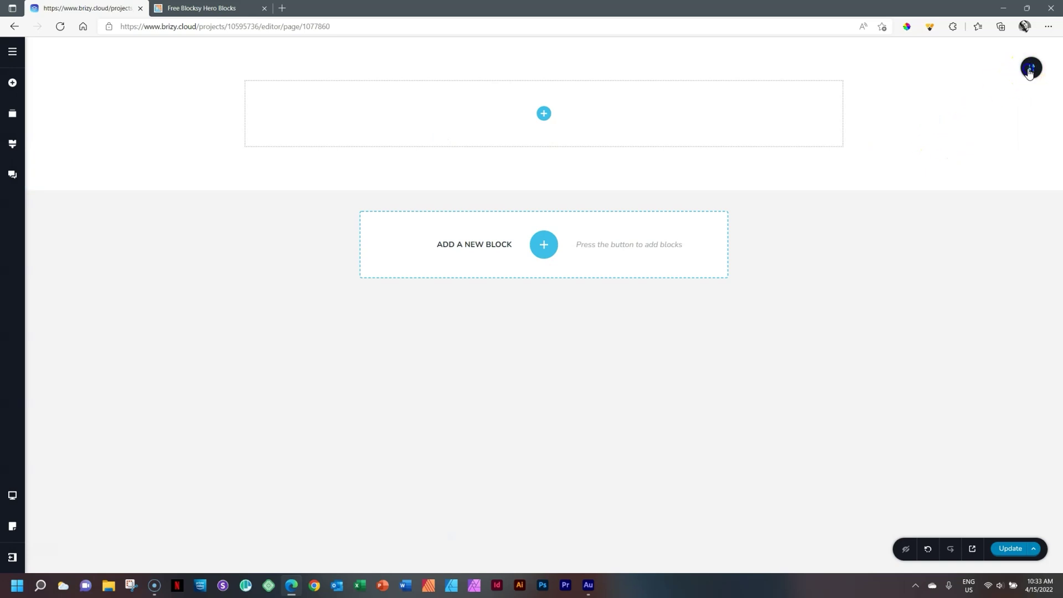
Give the new block a solid pink overlay colour, #F5D4D1.
{"action": "mouse_move", "coordinate": [1031, 68]}
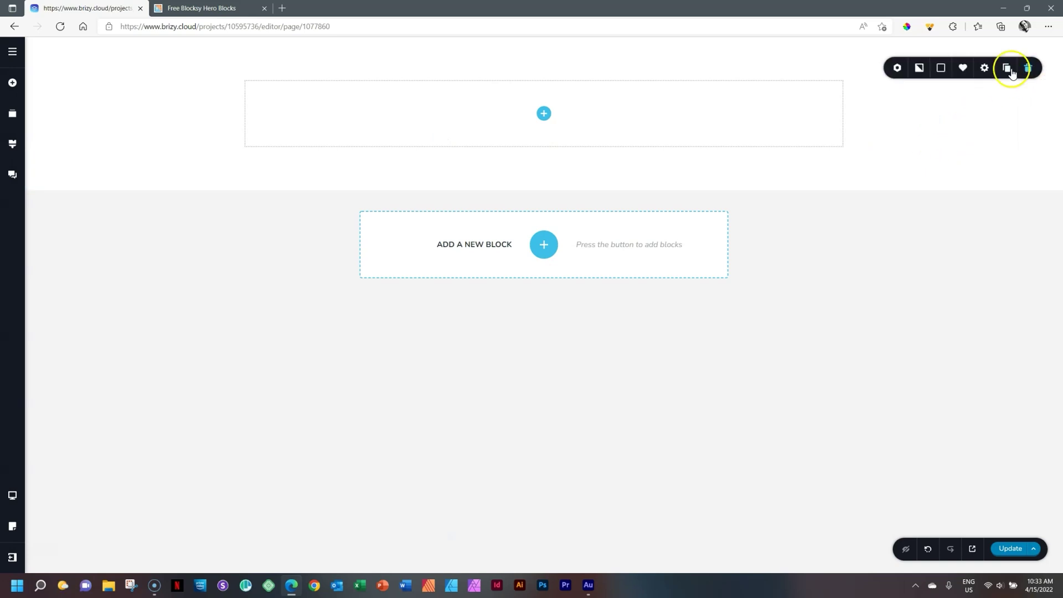
{"action": "left_click", "coordinate": [940, 72]}
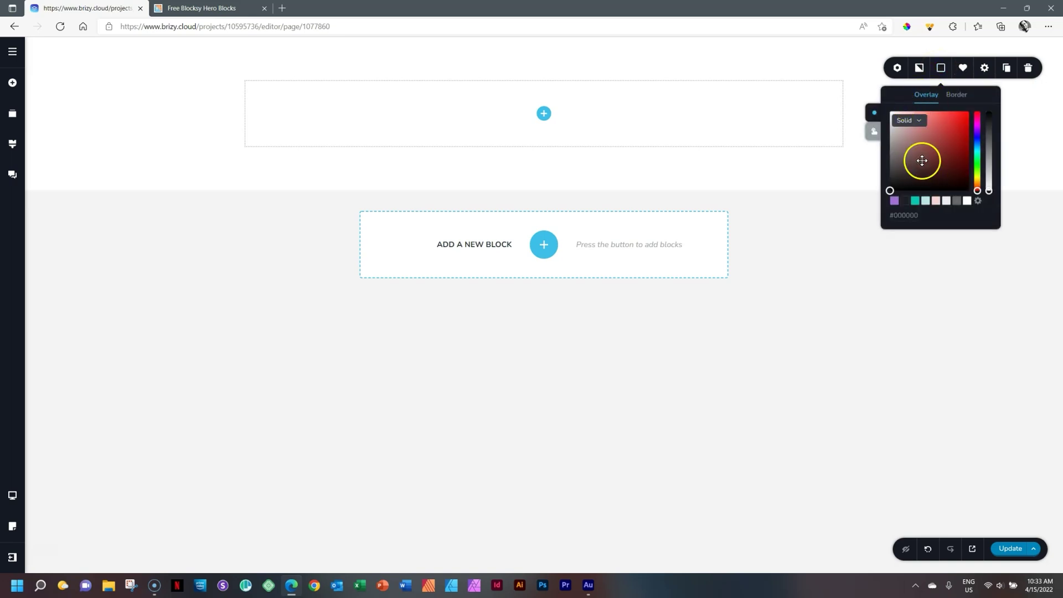
{"action": "left_click", "coordinate": [934, 201]}
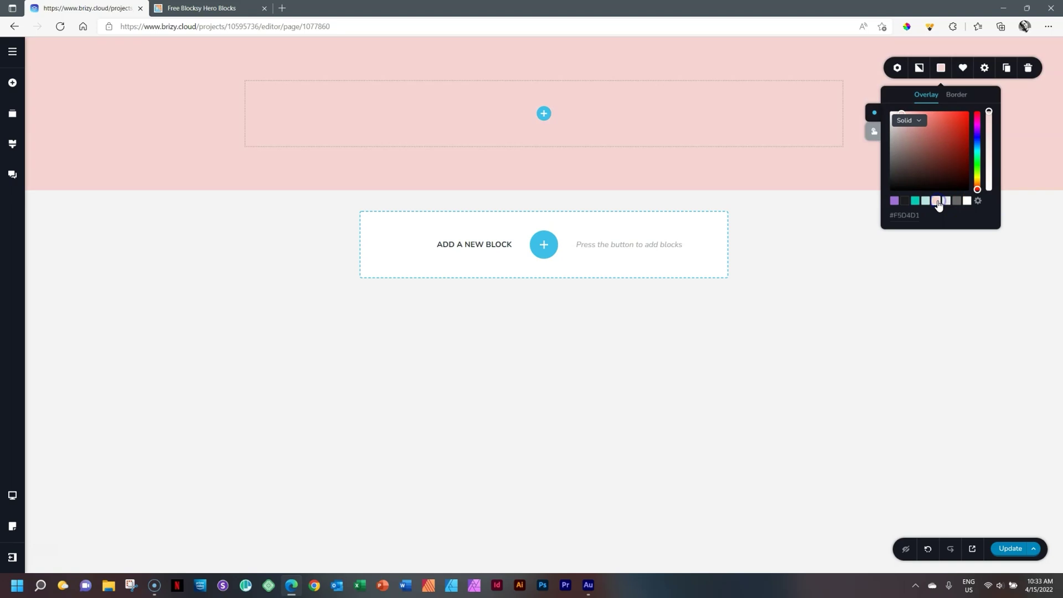
{"action": "left_click", "coordinate": [1013, 132]}
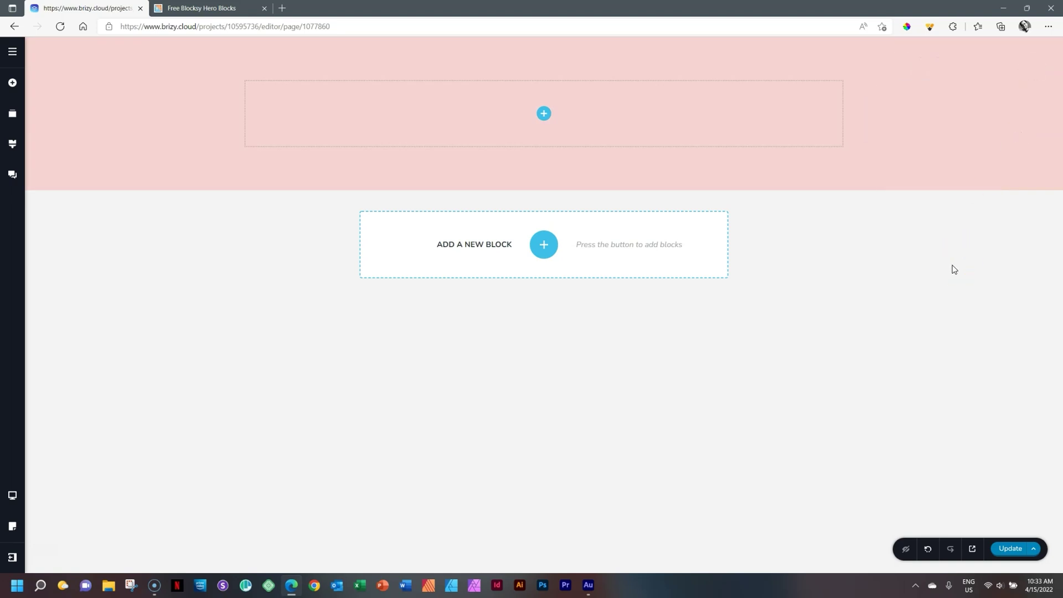
Examine the heading, paragraph and button of the Hero 003 wireframe on the wireframes site.
{"action": "left_click", "coordinate": [202, 8]}
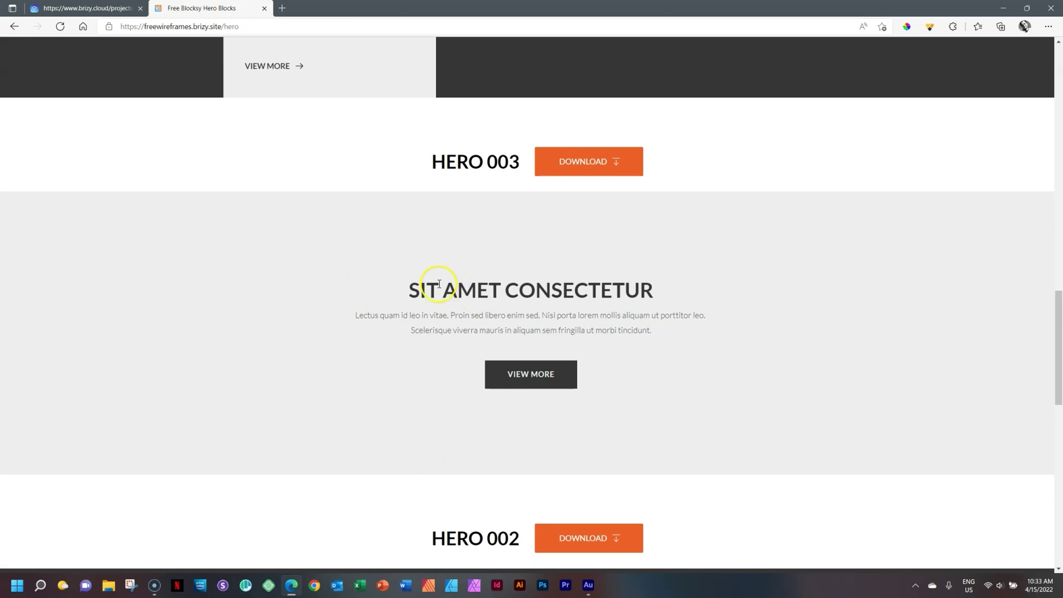
{"action": "left_click_drag", "start_coordinate": [415, 286], "coordinate": [652, 289]}
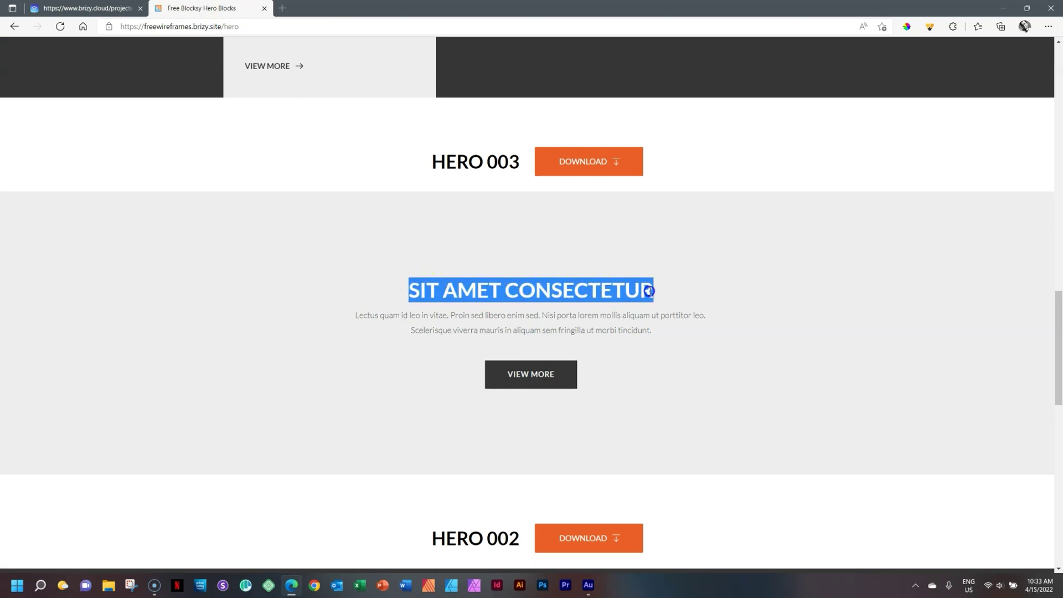
{"action": "left_click_drag", "start_coordinate": [354, 314], "coordinate": [664, 332]}
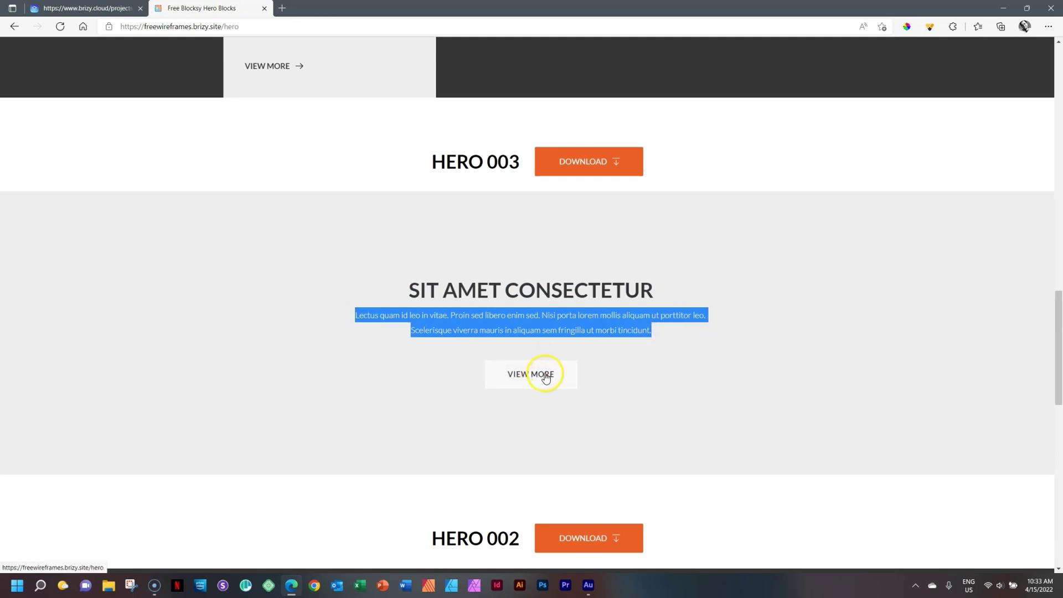
{"action": "left_click", "coordinate": [599, 367]}
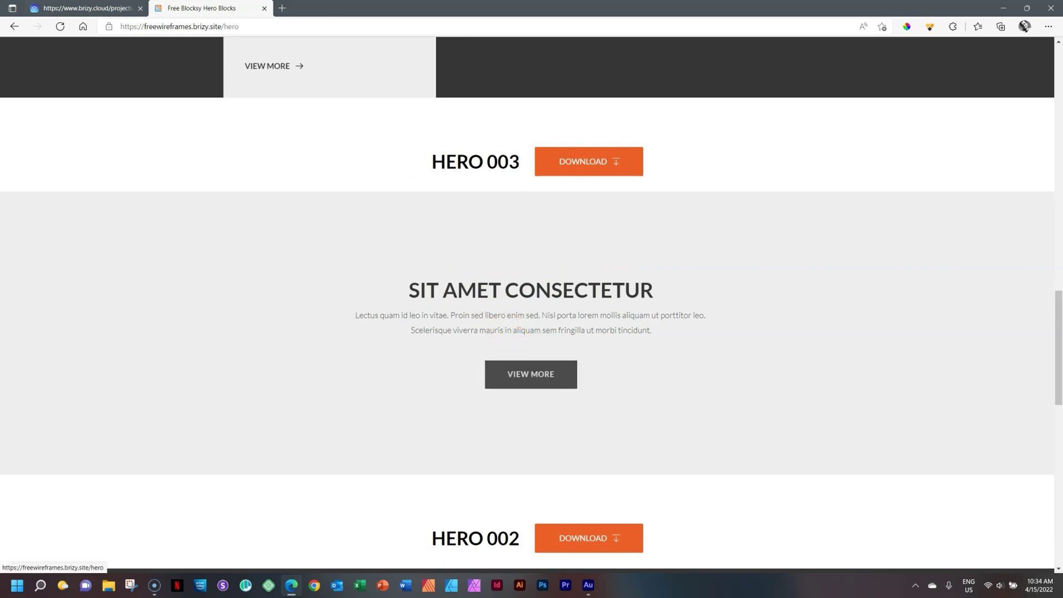
Back in the Brizy editor, fill the pink block with two text elements, a spacer and a button, stacked in that order.
{"action": "key", "text": "ctrl+shift+Tab"}
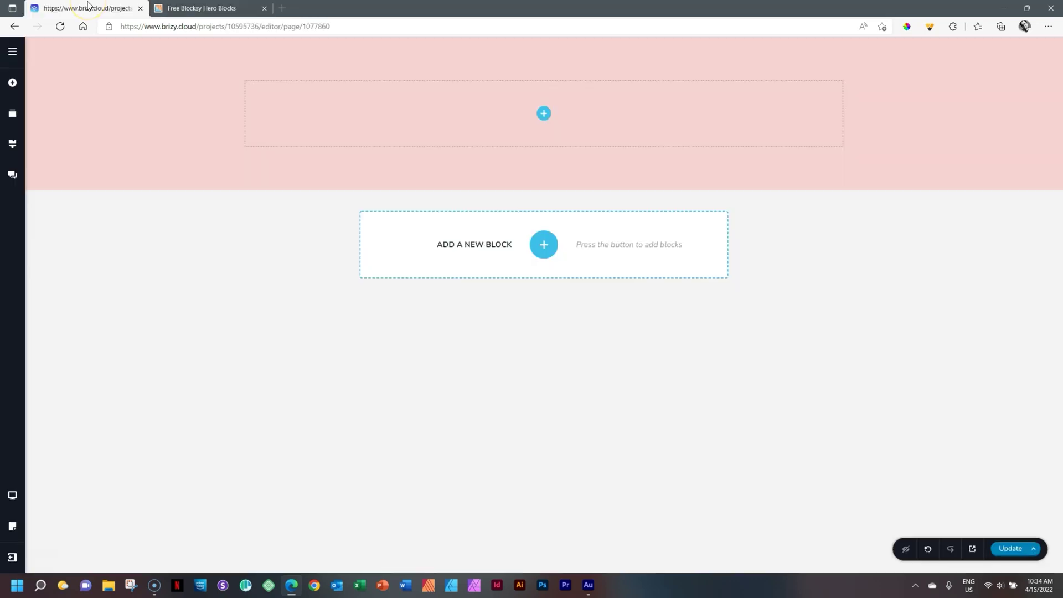
{"action": "left_click", "coordinate": [17, 87]}
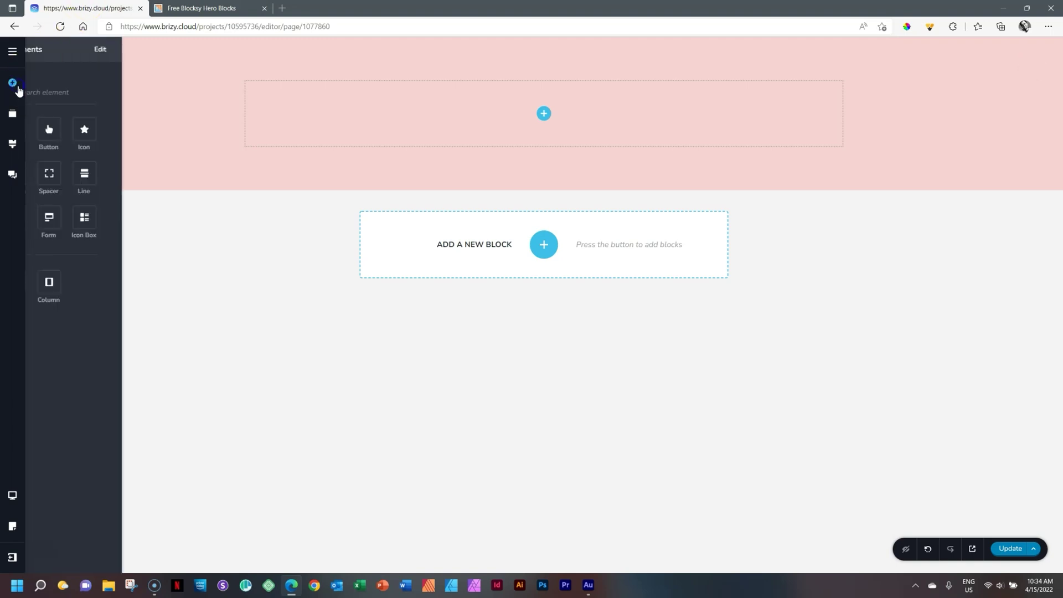
{"action": "left_click_drag", "start_coordinate": [62, 129], "coordinate": [542, 115]}
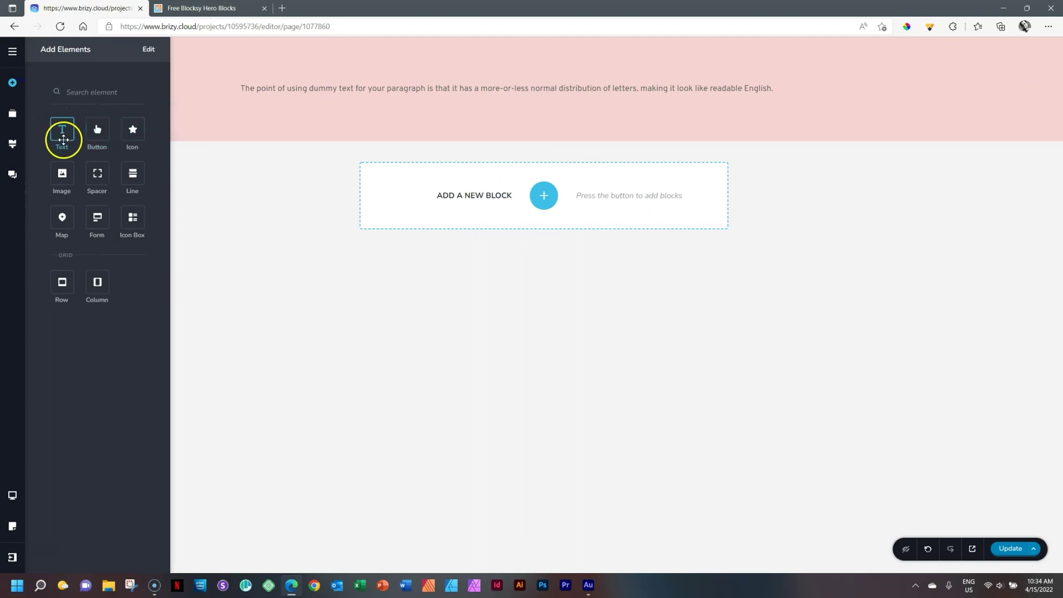
{"action": "left_click_drag", "start_coordinate": [61, 128], "coordinate": [289, 103]}
{"action": "left_click_drag", "start_coordinate": [90, 171], "coordinate": [266, 127]}
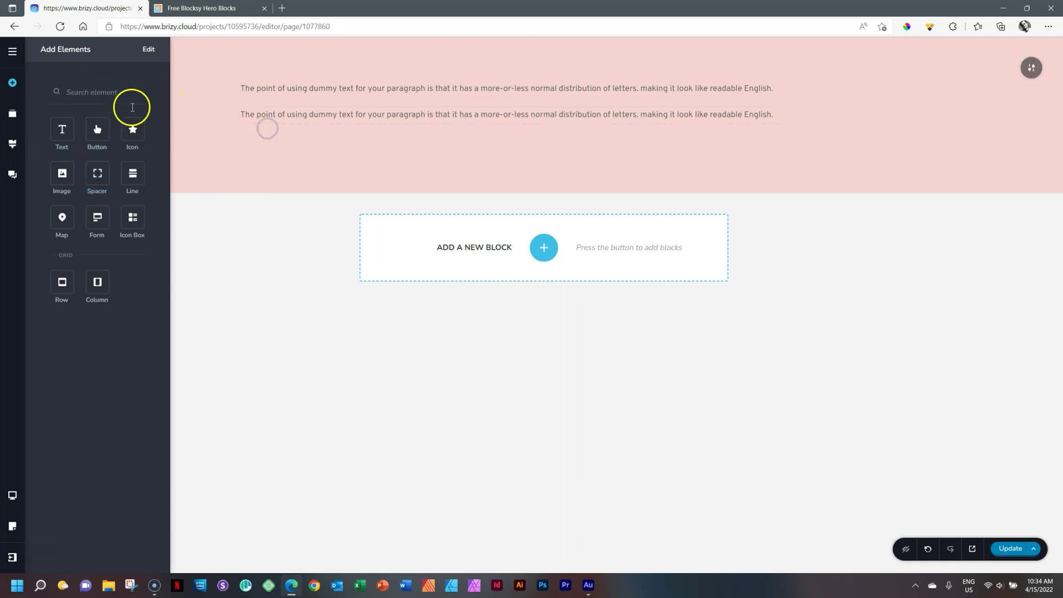
{"action": "left_click_drag", "start_coordinate": [94, 131], "coordinate": [269, 151]}
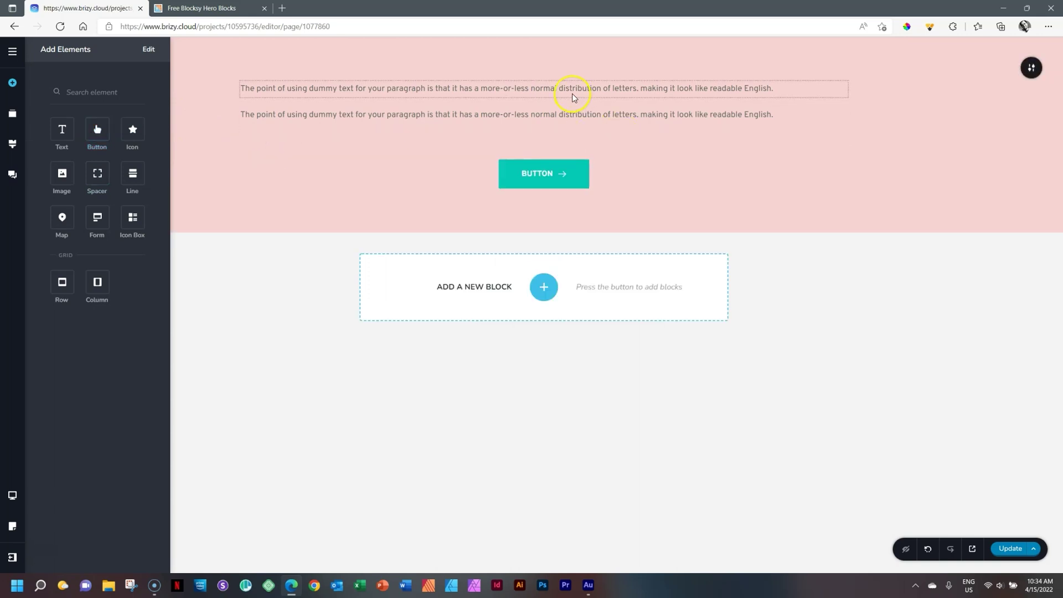
{"action": "left_click", "coordinate": [895, 97]}
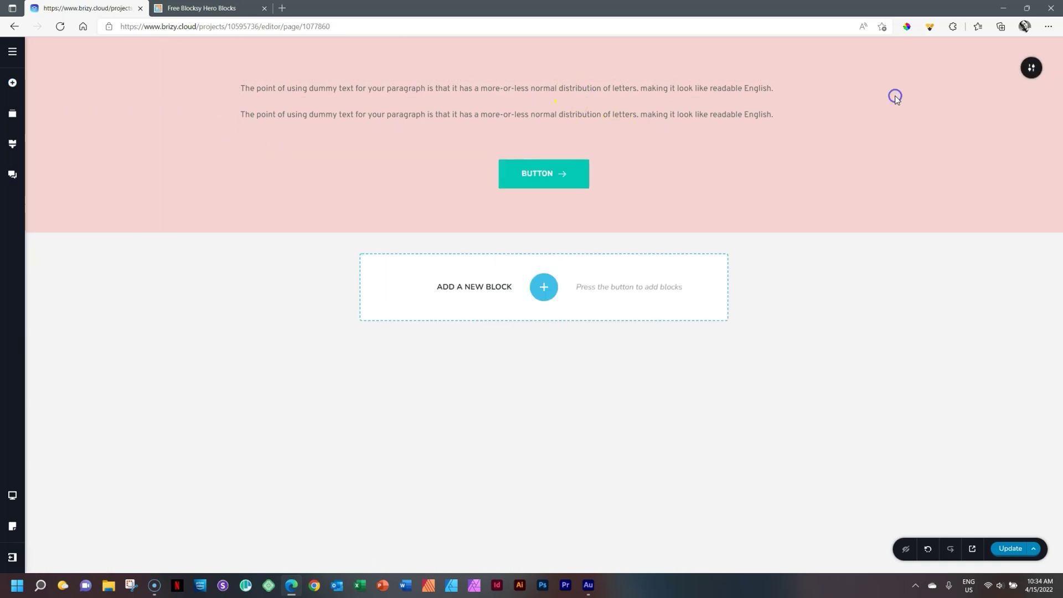
{"action": "left_click", "coordinate": [584, 89]}
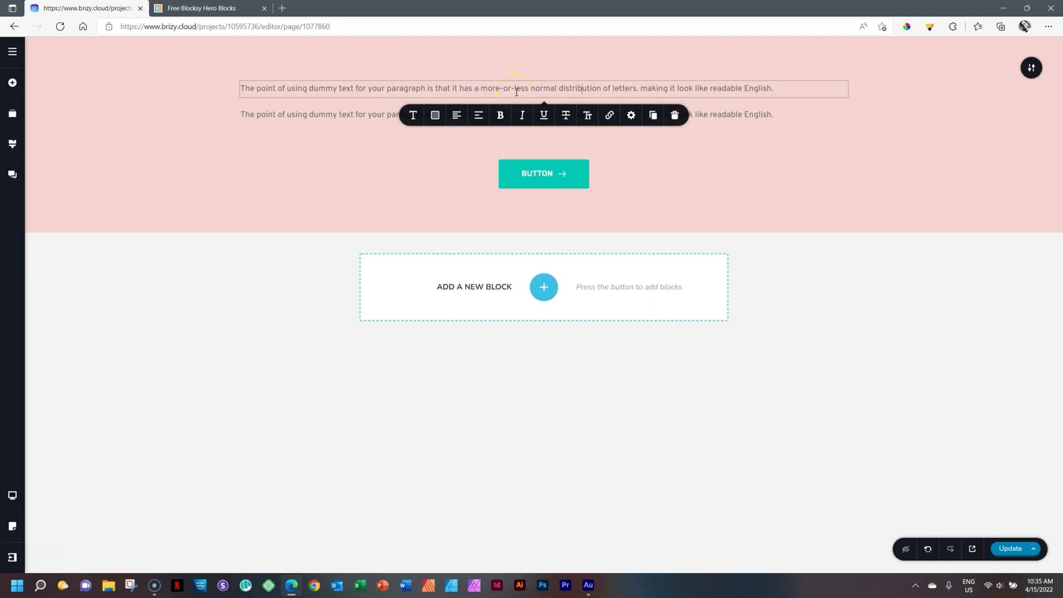
{"action": "left_click", "coordinate": [517, 89]}
{"action": "triple_click", "coordinate": [517, 90]}
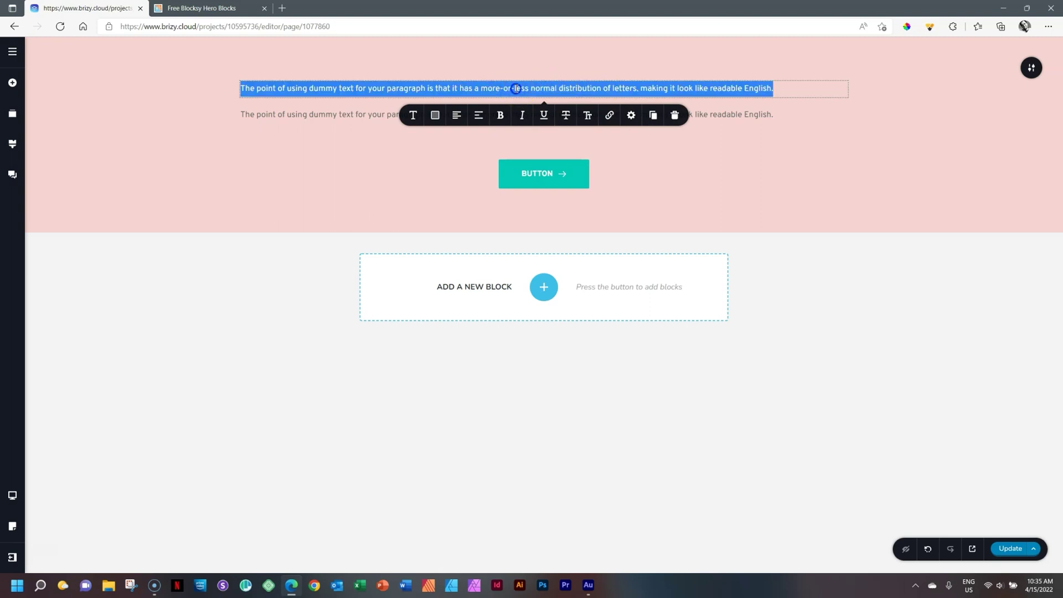
{"action": "left_click", "coordinate": [516, 88]}
{"action": "triple_click", "coordinate": [516, 88]}
{"action": "left_click", "coordinate": [510, 93]}
{"action": "left_click_drag", "start_coordinate": [788, 90], "coordinate": [228, 93]}
{"action": "left_click", "coordinate": [540, 86]}
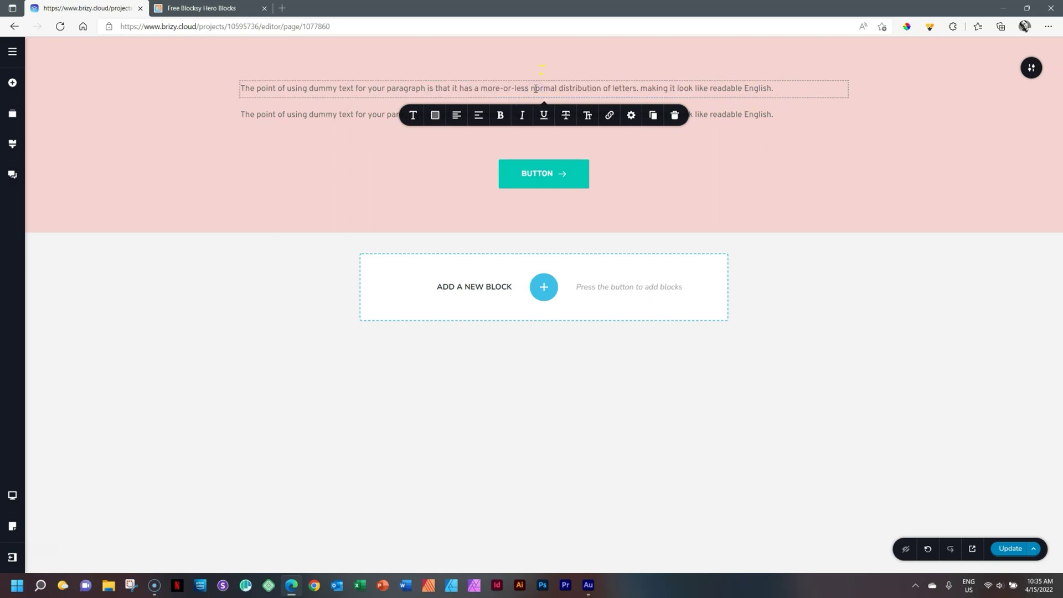
Replace the whole placeholder sentence in the upper text element with "My Main Heading".
{"action": "triple_click", "coordinate": [536, 89]}
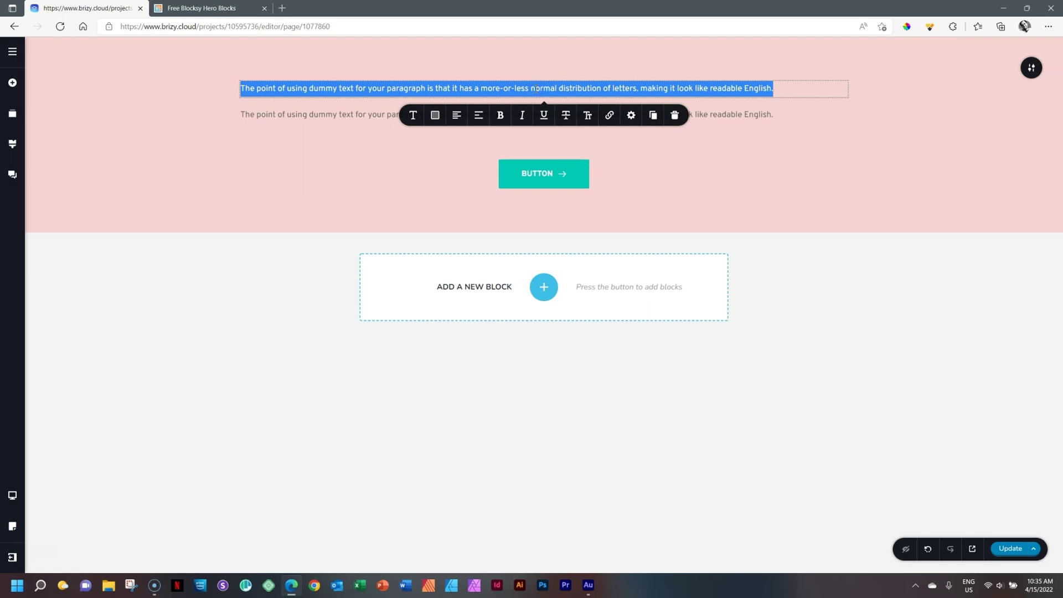
{"action": "key", "text": "BackSpace"}
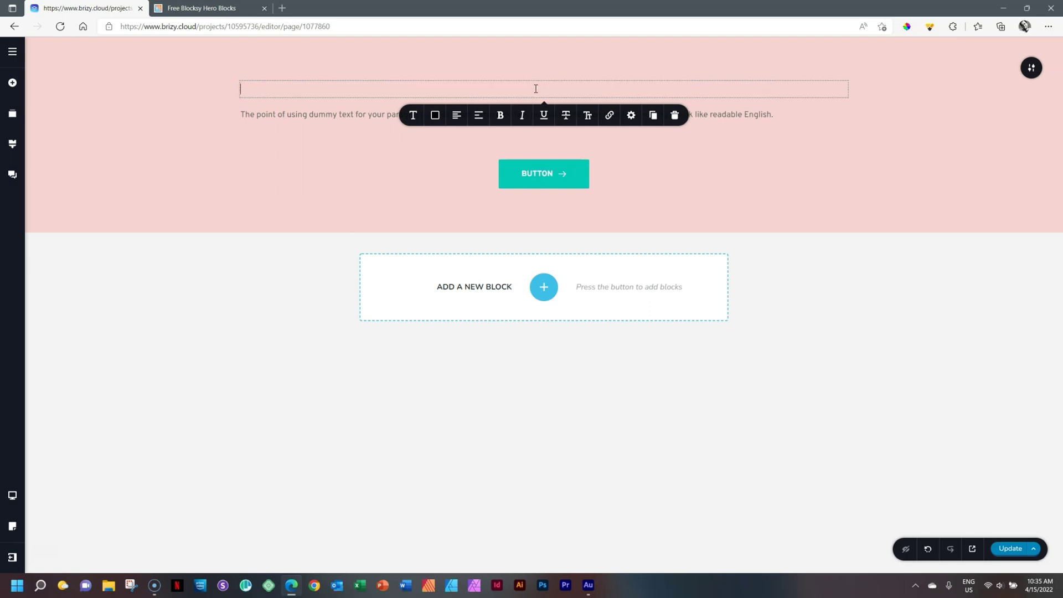
{"action": "type", "text": "My Main headi"}
{"action": "key", "text": "BackSpace"}
{"action": "key", "text": "BackSpace"}
{"action": "key", "text": "BackSpace"}
{"action": "type", "text": "Heading"}
Cycle the heading text's alignment through the available options and leave it centred.
{"action": "left_click", "coordinate": [556, 86]}
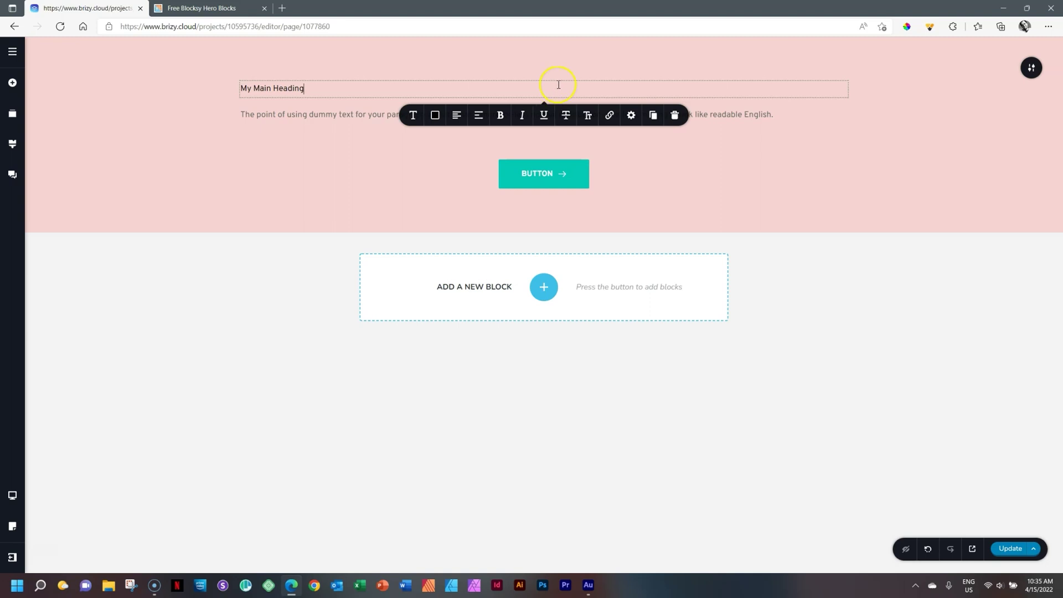
{"action": "left_click", "coordinate": [457, 118]}
{"action": "left_click", "coordinate": [457, 115]}
{"action": "left_click", "coordinate": [458, 118]}
{"action": "left_click", "coordinate": [457, 117]}
{"action": "left_click", "coordinate": [457, 117]}
{"action": "left_click", "coordinate": [458, 117]}
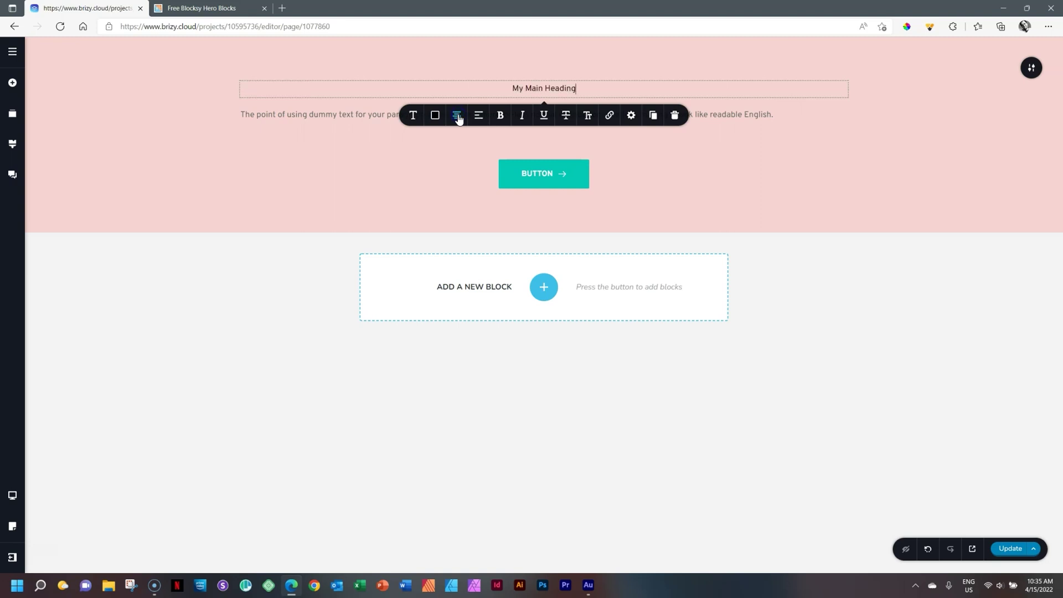
Set the "My Main Heading" text to the Playfair Display font at a size of 64 px.
{"action": "left_click", "coordinate": [413, 115]}
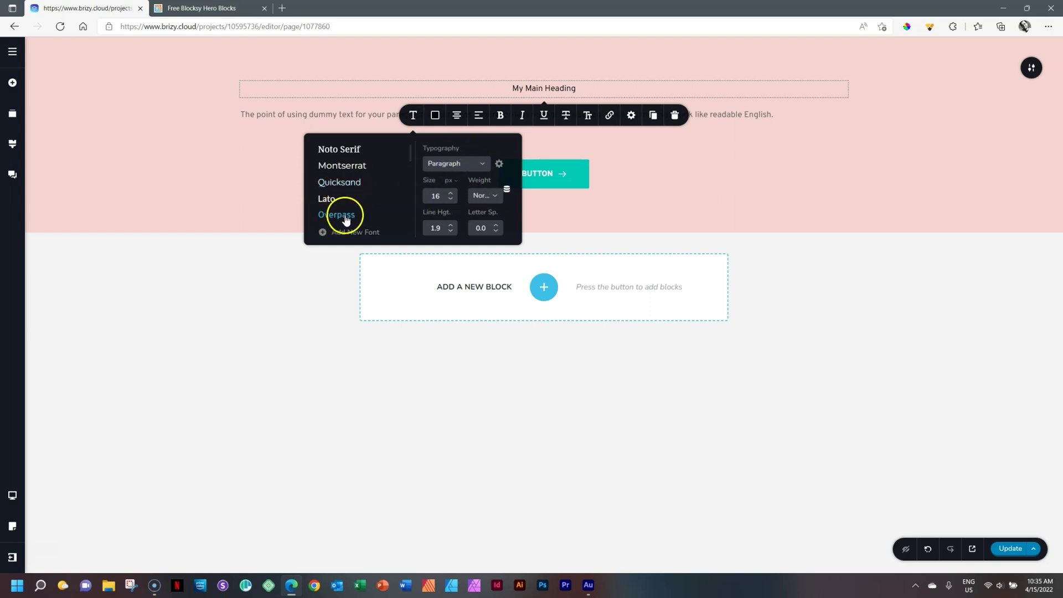
{"action": "left_click_drag", "start_coordinate": [412, 154], "coordinate": [418, 209]}
{"action": "left_click", "coordinate": [363, 191]}
{"action": "left_click", "coordinate": [540, 94]}
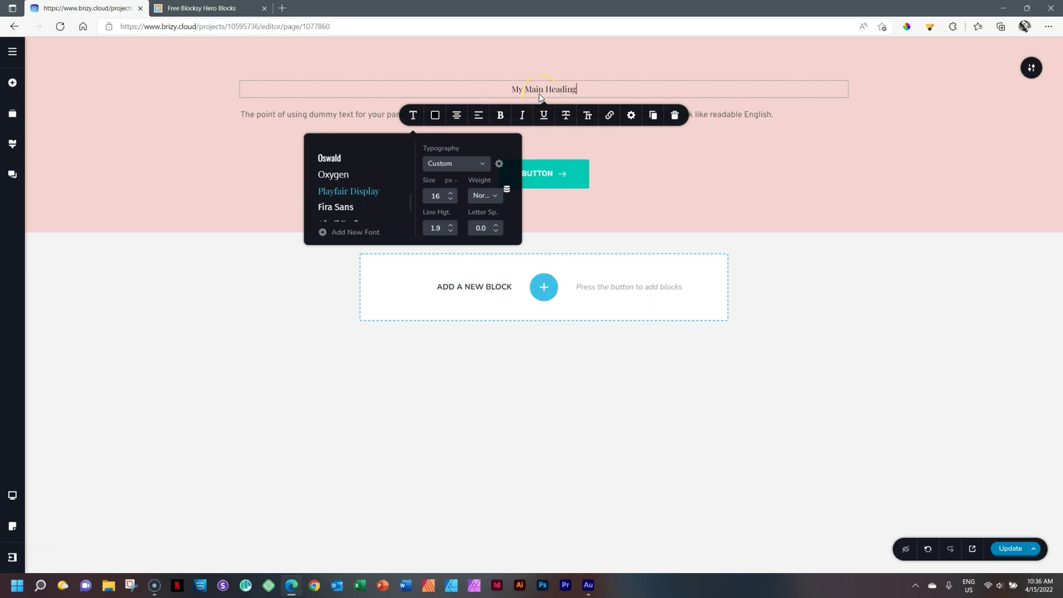
{"action": "left_click_drag", "start_coordinate": [441, 196], "coordinate": [417, 197]}
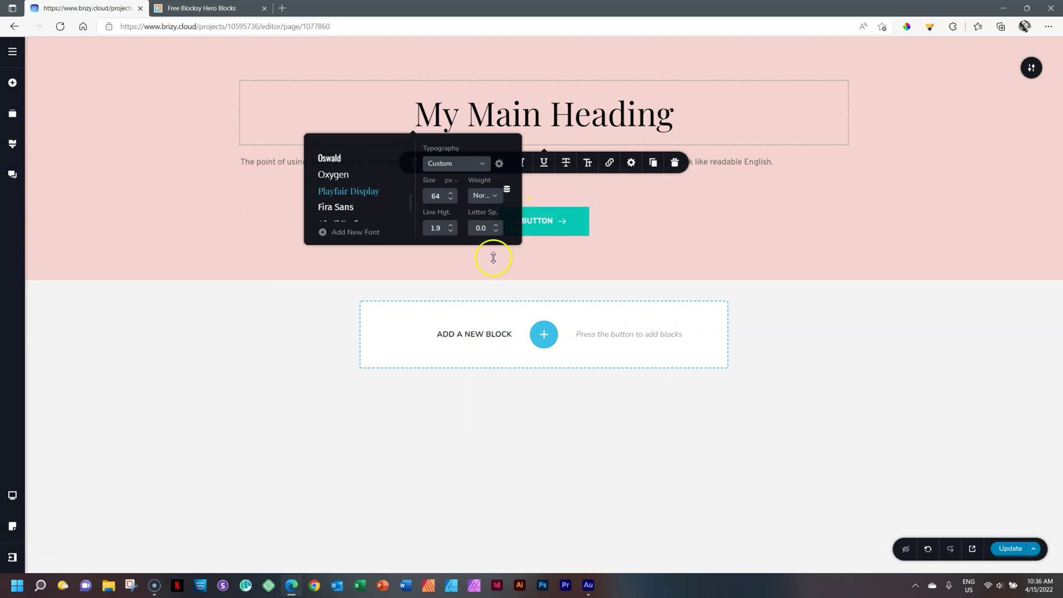
Try the Bold weight on the heading text, and settle on Black.
{"action": "left_click", "coordinate": [483, 196]}
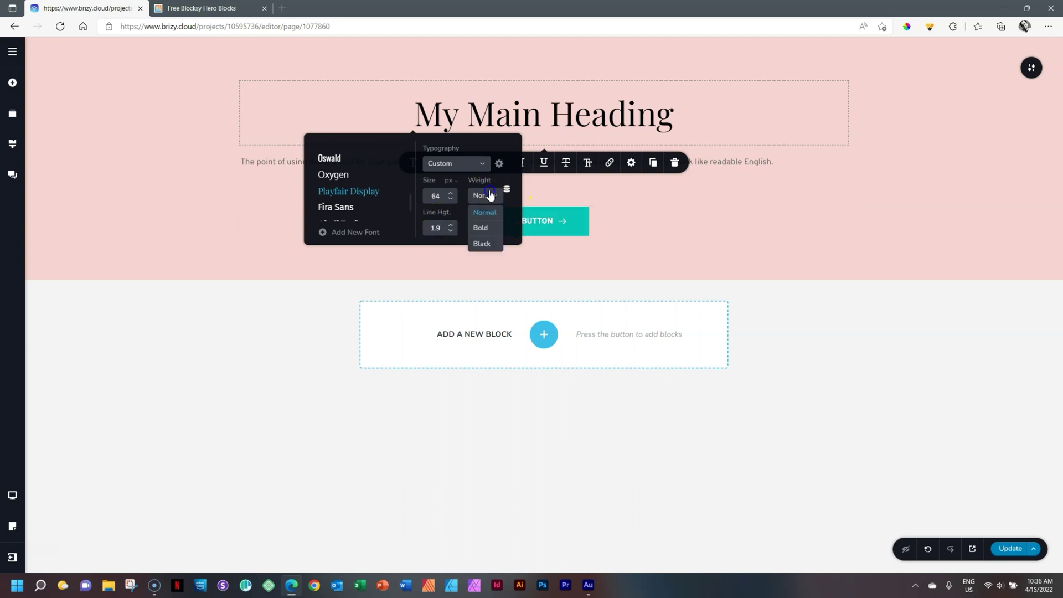
{"action": "left_click", "coordinate": [483, 227]}
{"action": "left_click", "coordinate": [491, 196]}
{"action": "left_click", "coordinate": [482, 242]}
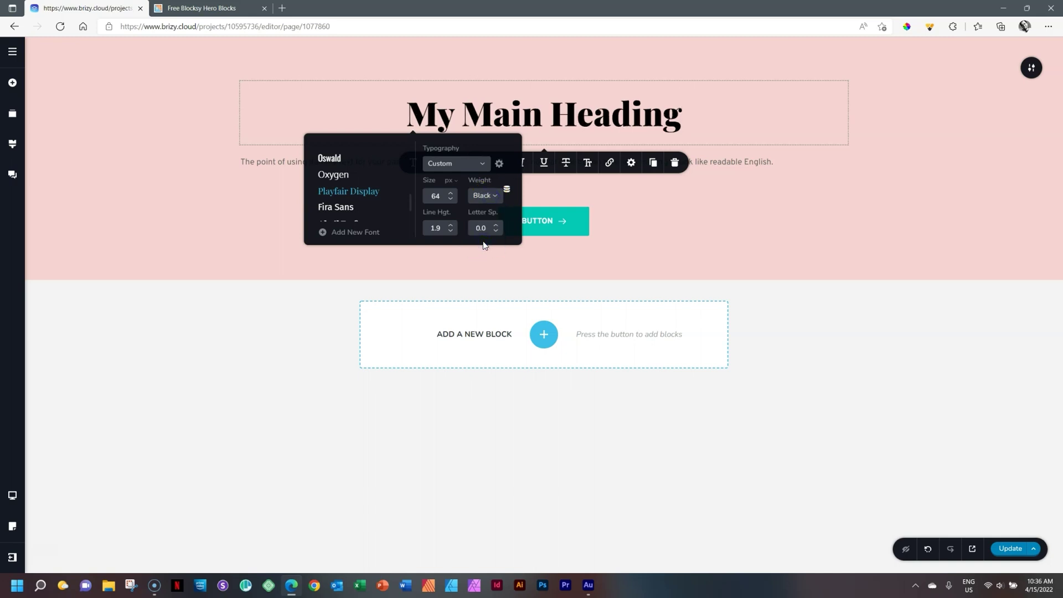
{"action": "left_click", "coordinate": [485, 228]}
{"action": "left_click", "coordinate": [389, 159]}
{"action": "left_click", "coordinate": [651, 206]}
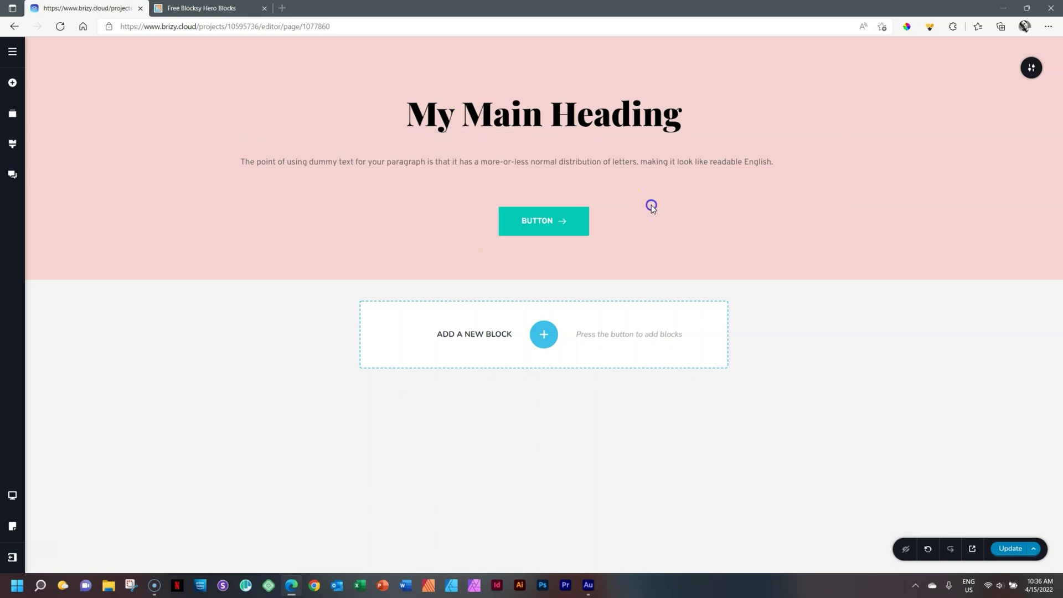
Colour the heading text with the palette's near-black #1C1C1C.
{"action": "left_click", "coordinate": [578, 118]}
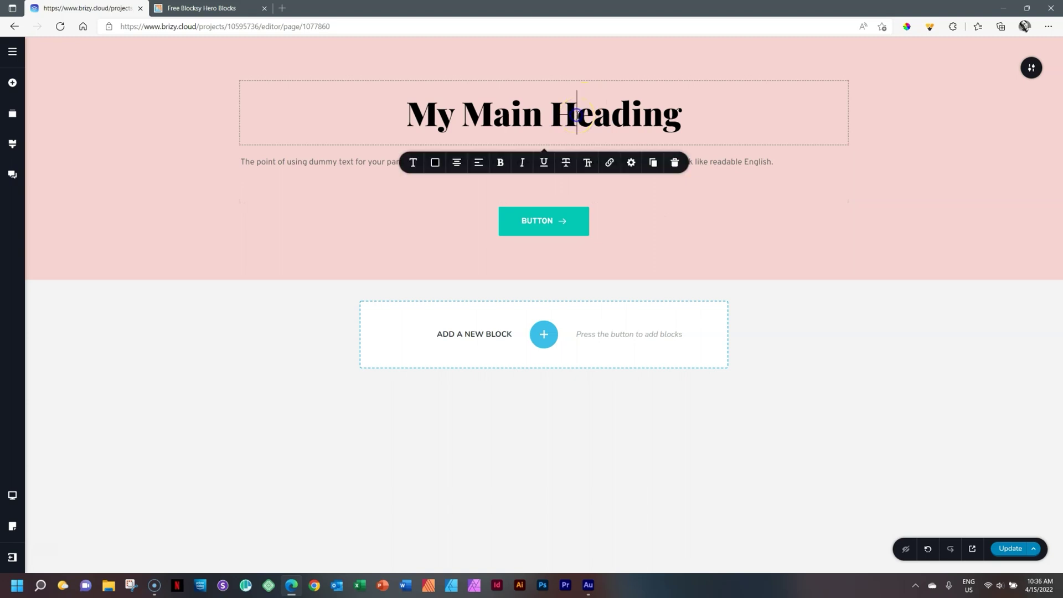
{"action": "left_click", "coordinate": [437, 164]}
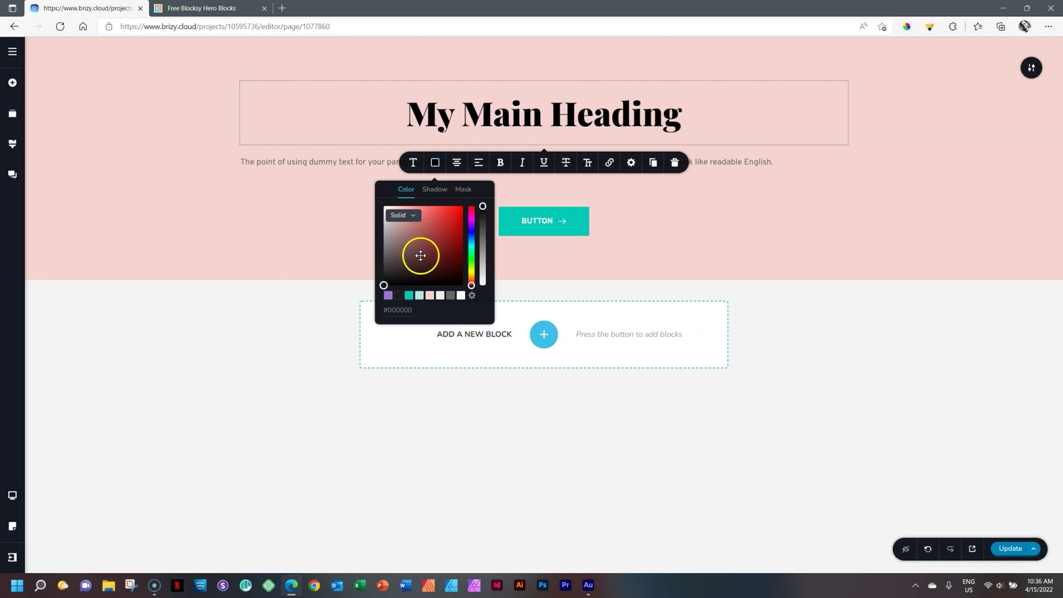
{"action": "left_click", "coordinate": [399, 297]}
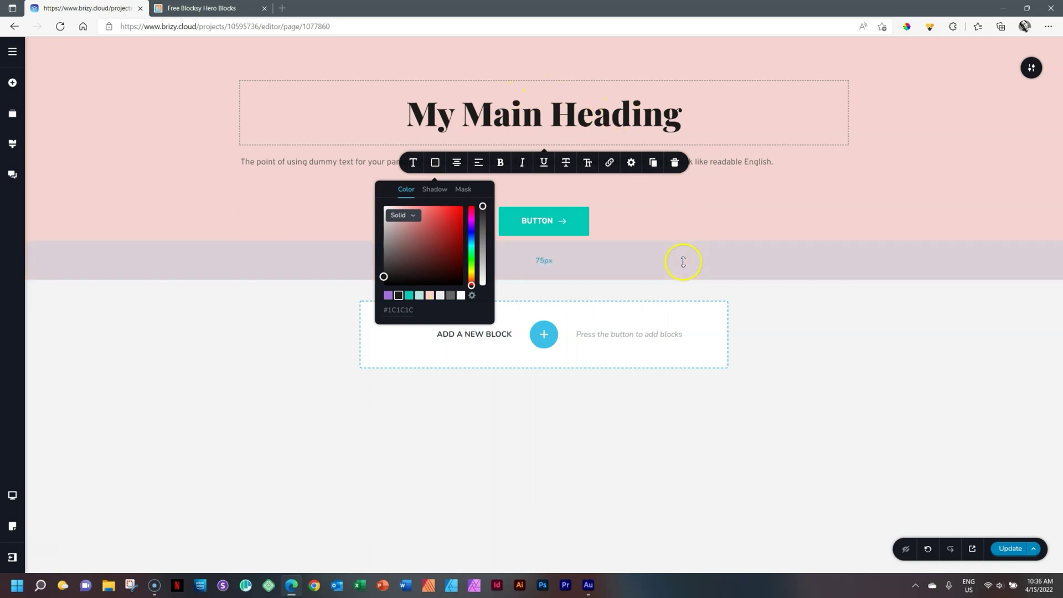
{"action": "left_click", "coordinate": [840, 218]}
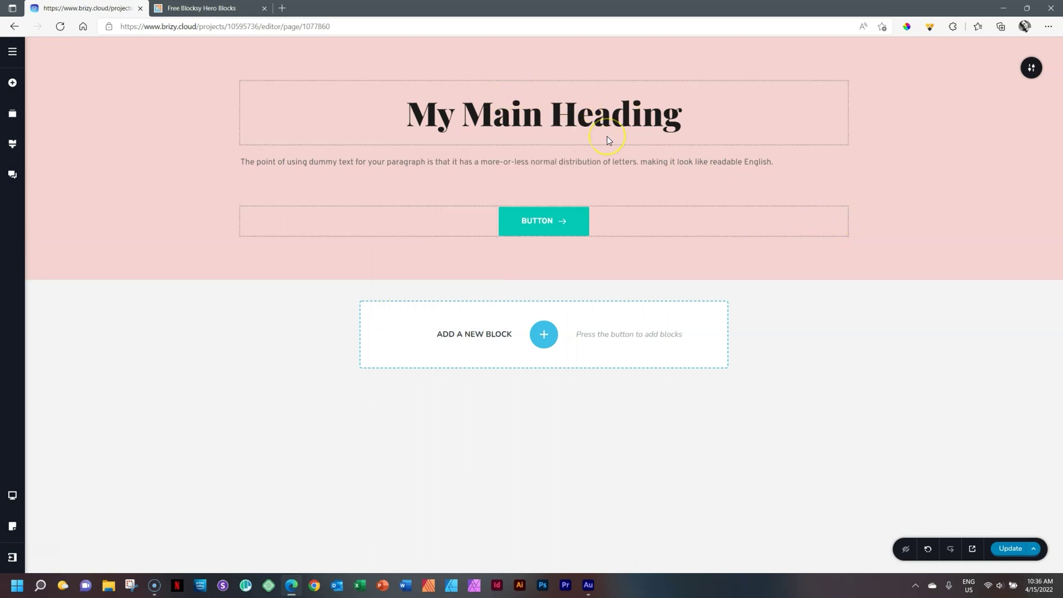
Replace the paragraph with "This is the sub tagline text where I say something about my product or service, etc." and centre it.
{"action": "triple_click", "coordinate": [523, 166]}
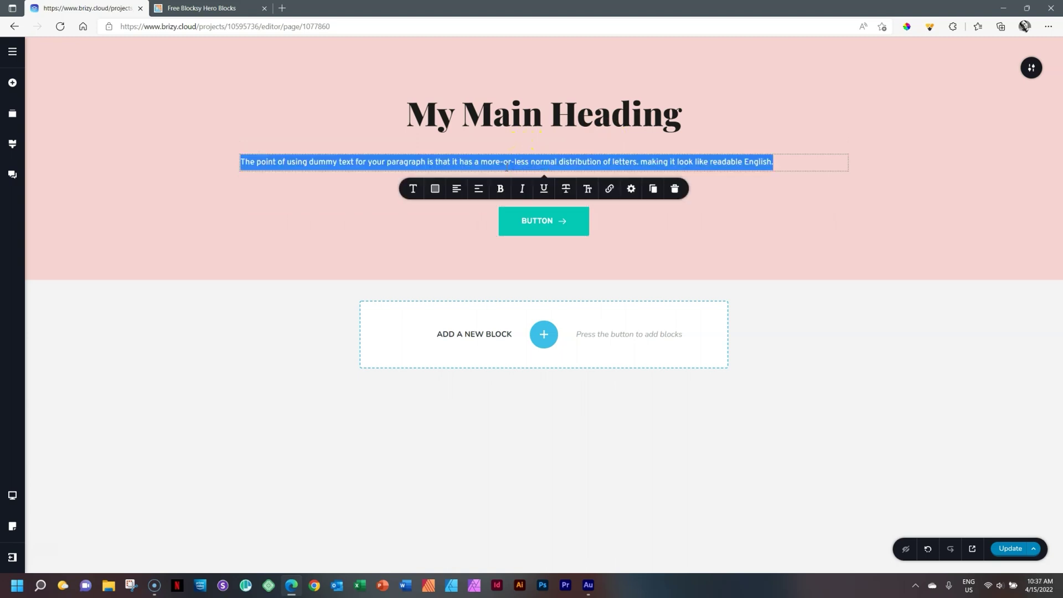
{"action": "type", "text": "This i"}
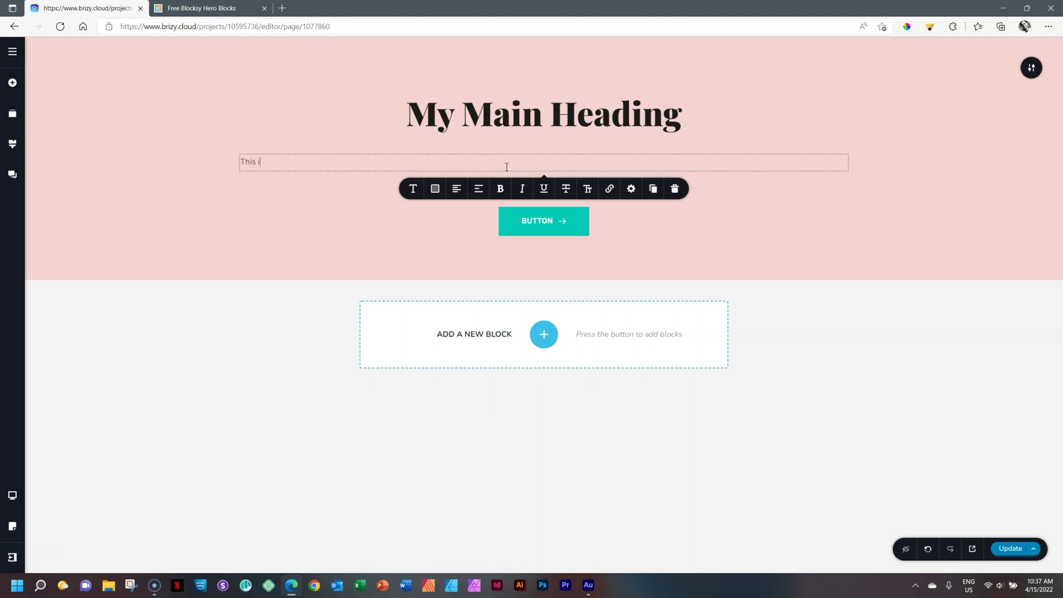
{"action": "type", "text": "s the sub tagline text where I say some"}
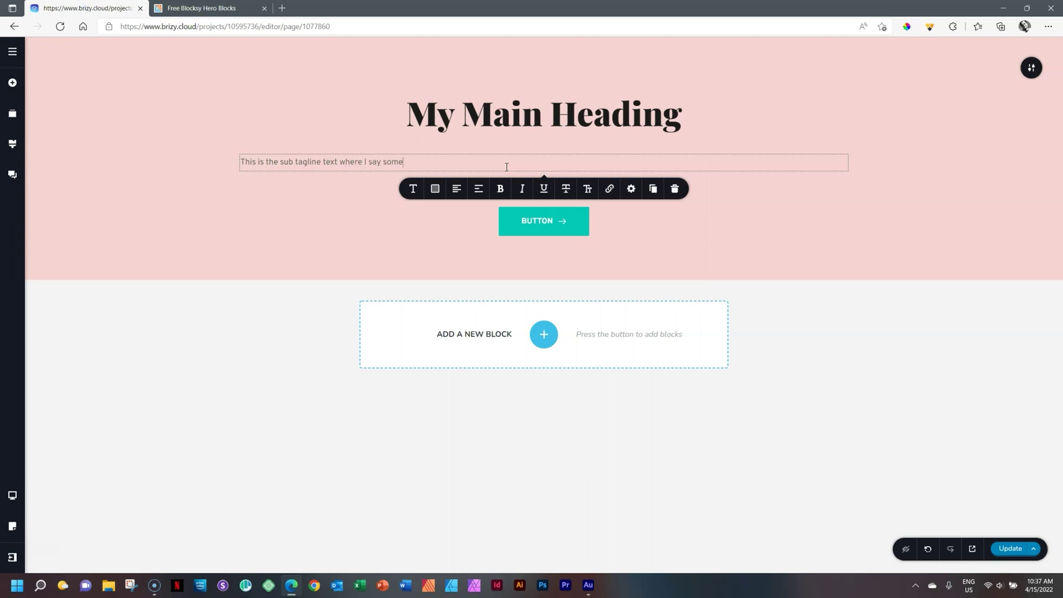
{"action": "type", "text": "thing about my product or service, etc."}
{"action": "left_click", "coordinate": [457, 189]}
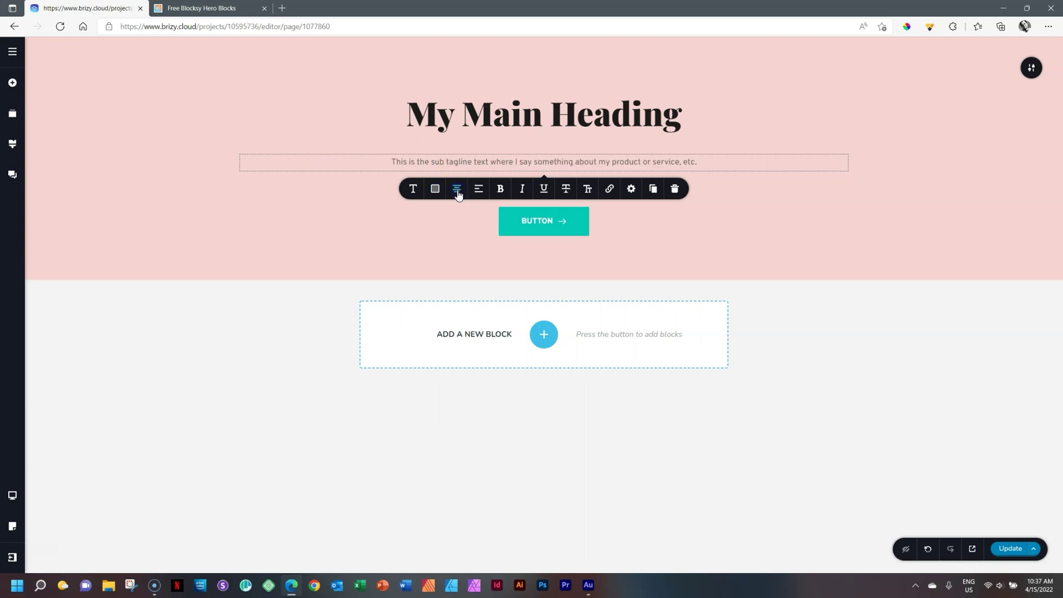
Set the sub tagline's font to Playfair Display.
{"action": "left_click", "coordinate": [413, 190]}
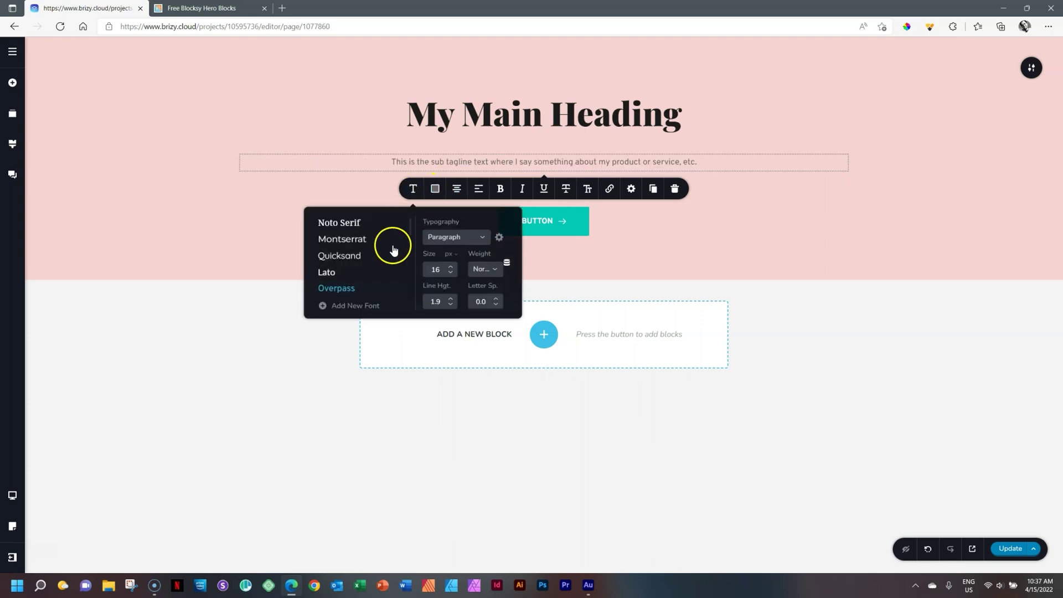
{"action": "left_click_drag", "start_coordinate": [409, 237], "coordinate": [413, 281]}
{"action": "left_click", "coordinate": [376, 262]}
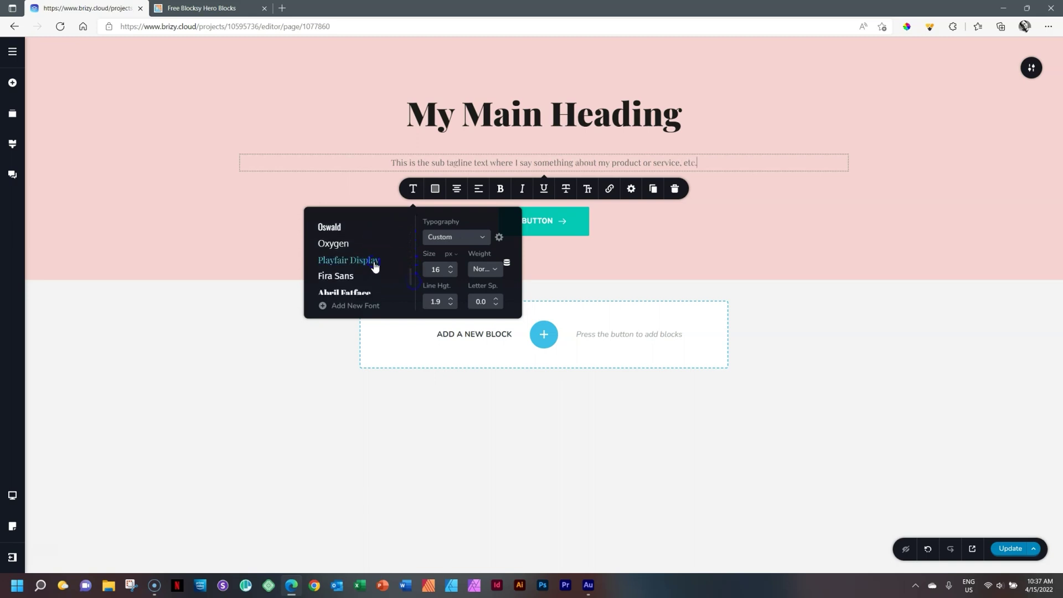
{"action": "left_click", "coordinate": [436, 270]}
Colour the sub tagline text with the palette's near-black #1C1C1C.
{"action": "left_click", "coordinate": [437, 192]}
{"action": "left_click", "coordinate": [400, 322]}
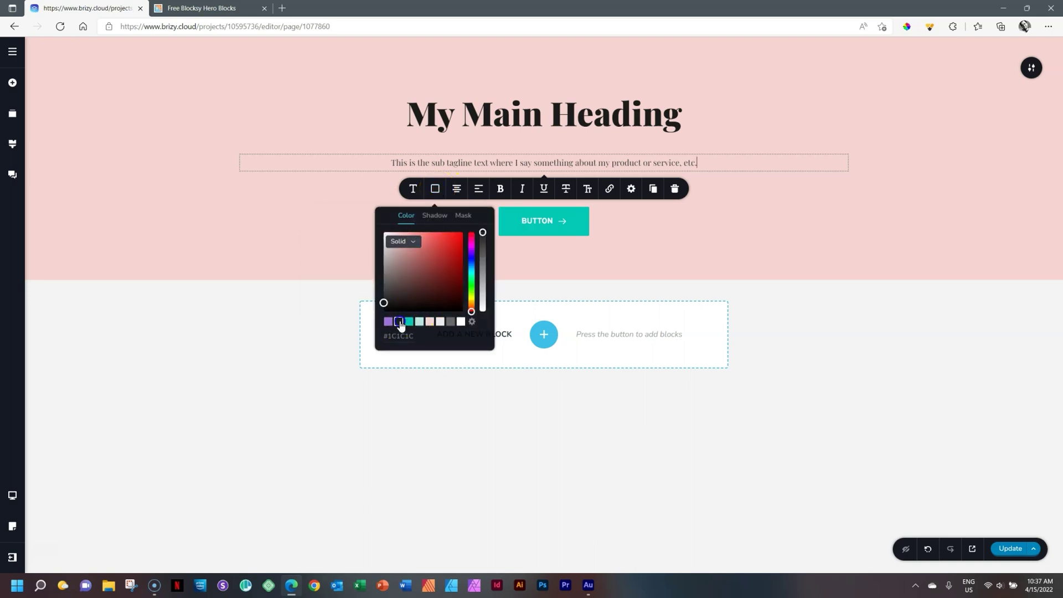
{"action": "left_click", "coordinate": [391, 160]}
{"action": "left_click", "coordinate": [599, 163]}
{"action": "left_click", "coordinate": [635, 163]}
{"action": "left_click", "coordinate": [668, 163]}
Set the sub tagline's weight to Bold and its size to 18 px.
{"action": "left_click", "coordinate": [413, 188]}
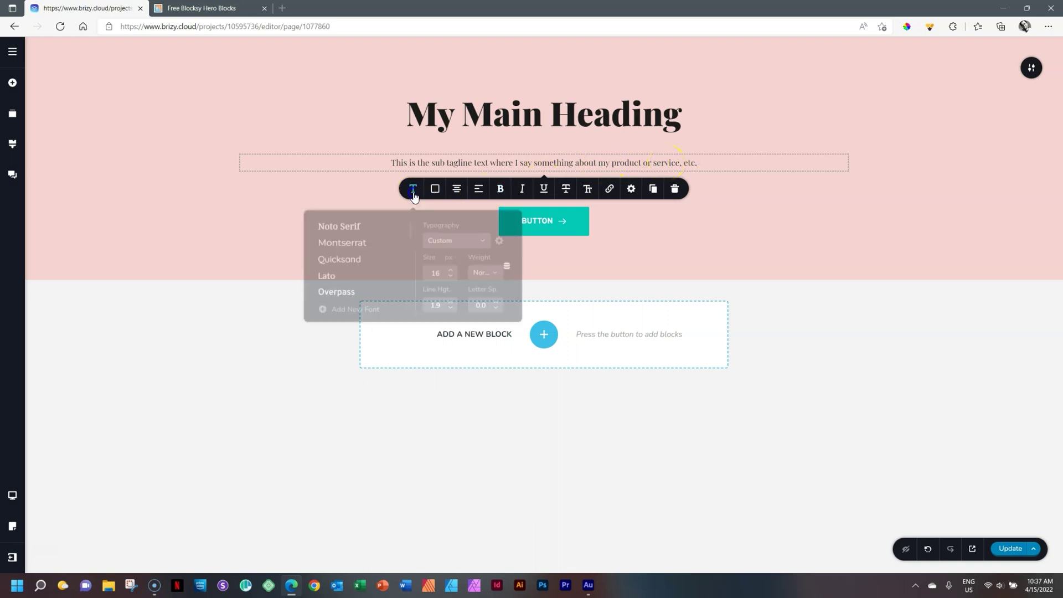
{"action": "left_click", "coordinate": [485, 270]}
{"action": "left_click", "coordinate": [489, 301]}
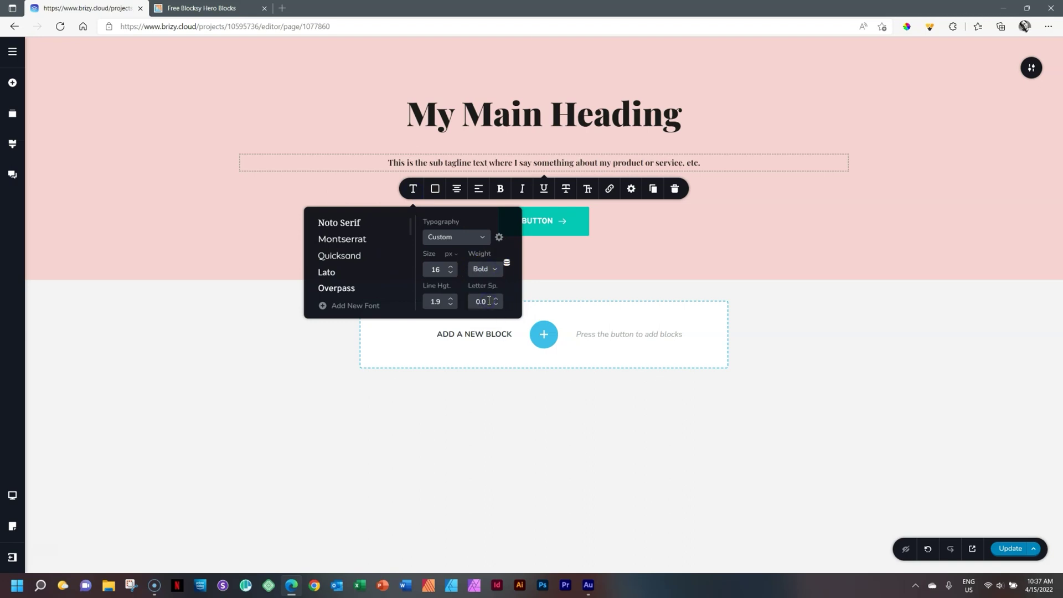
{"action": "left_click", "coordinate": [451, 266]}
{"action": "left_click", "coordinate": [451, 266]}
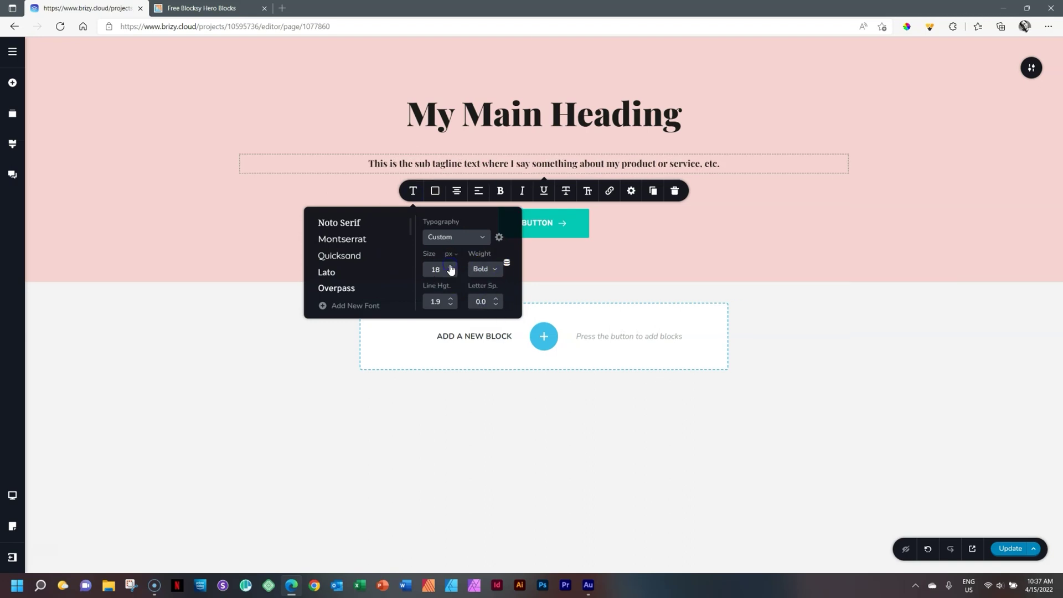
{"action": "left_click", "coordinate": [765, 159]}
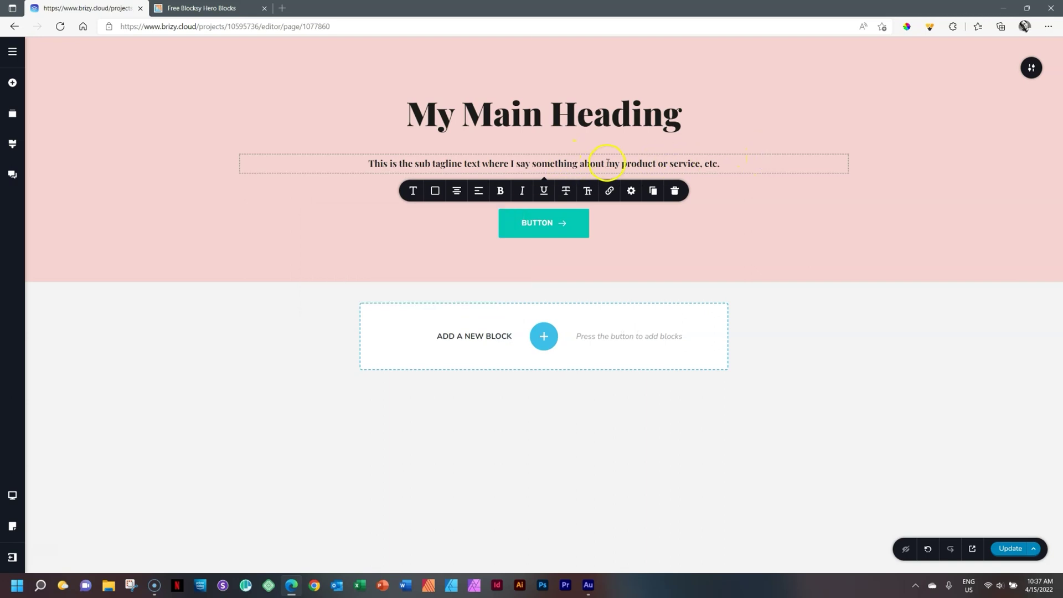
Check the Hero 003 wireframe's paragraph on the wireframes site, and try a line break before "about" in the Brizy sub tagline.
{"action": "left_click", "coordinate": [246, 6]}
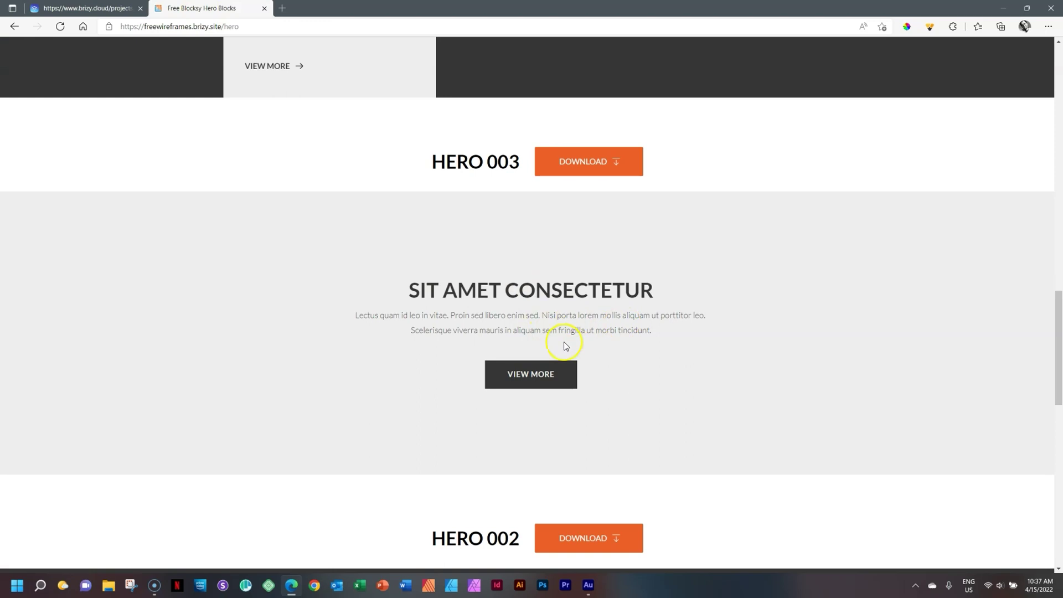
{"action": "key", "text": "ctrl+Tab"}
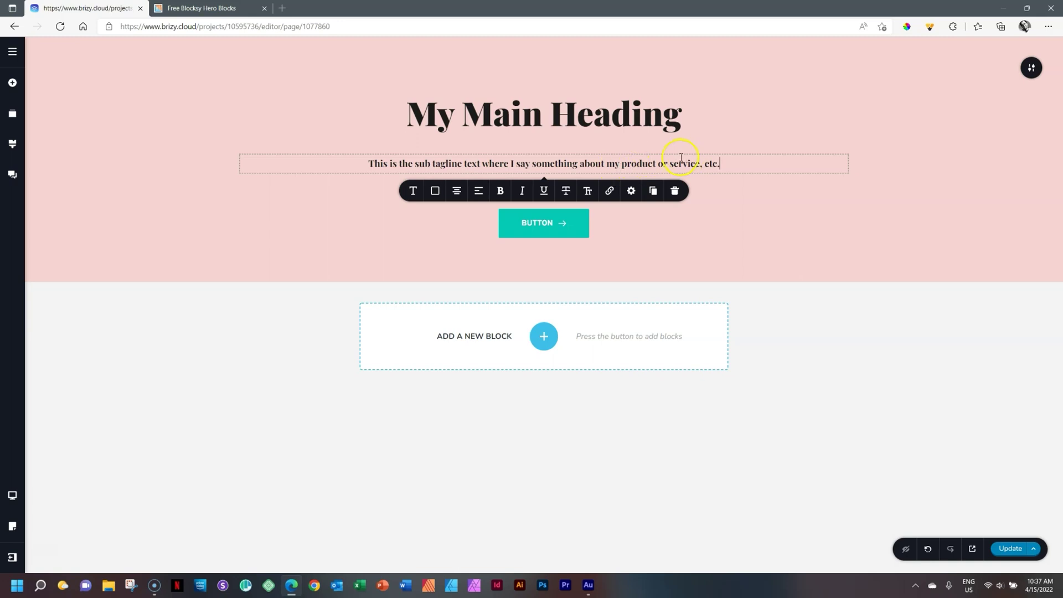
{"action": "left_click", "coordinate": [581, 161]}
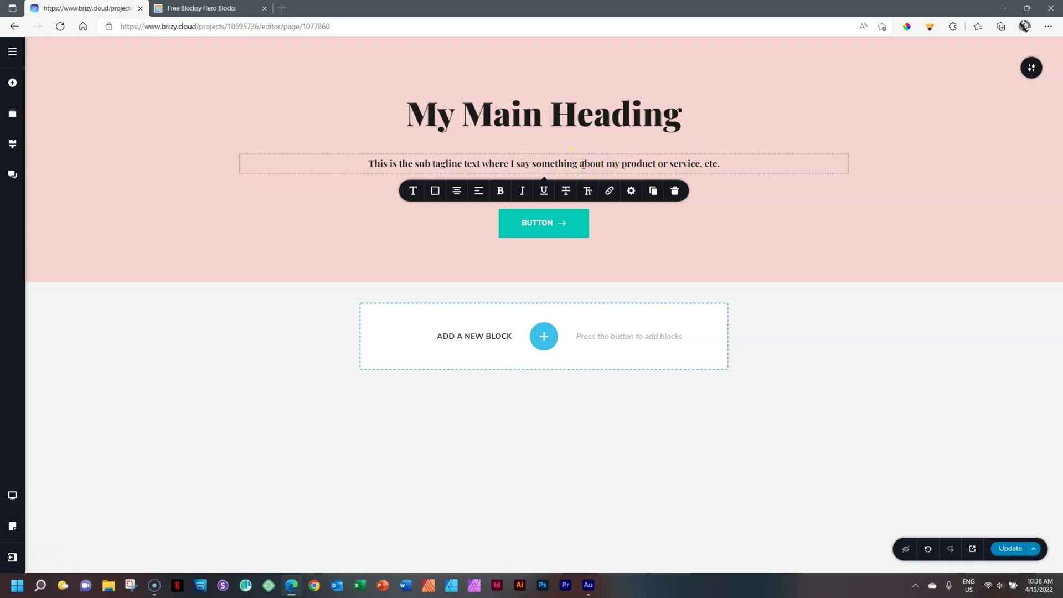
{"action": "key", "text": "Return"}
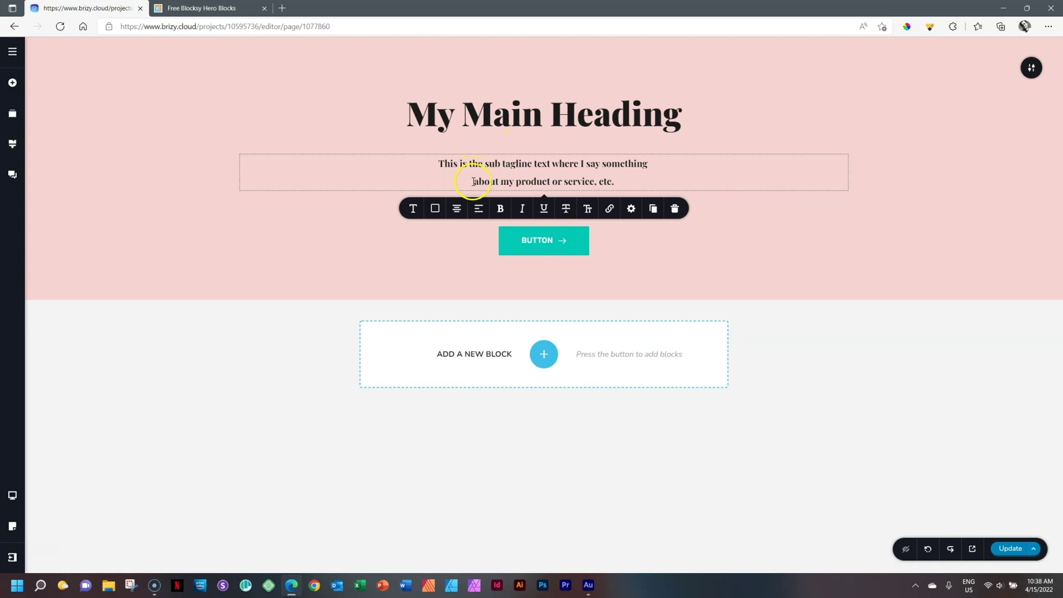
{"action": "key", "text": "BackSpace"}
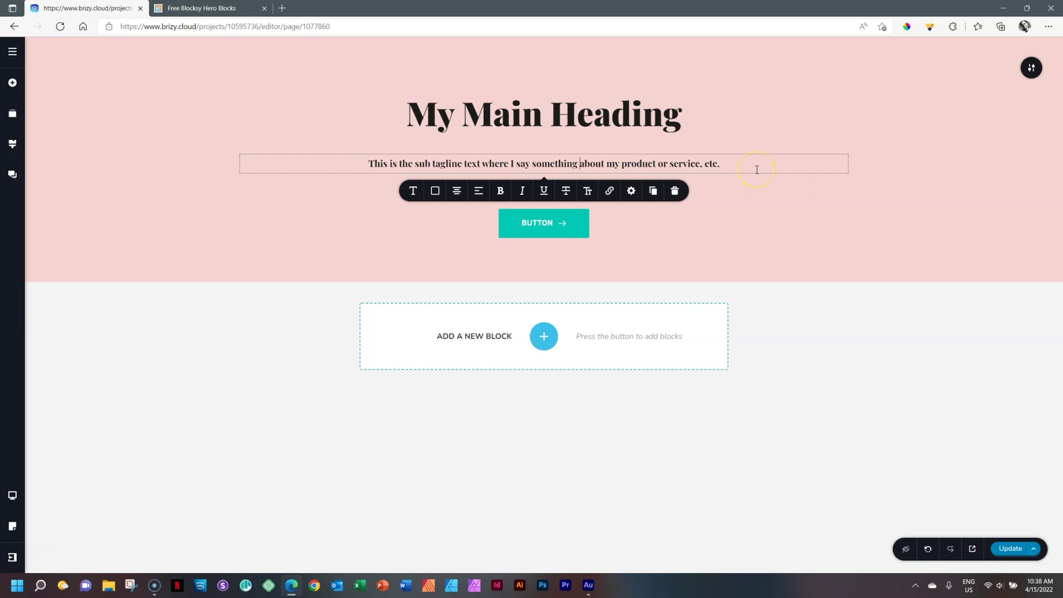
Increase the sub tagline's padding on all sides to 100 px and then to 200 px.
{"action": "left_click", "coordinate": [631, 194]}
{"action": "left_click", "coordinate": [608, 308]}
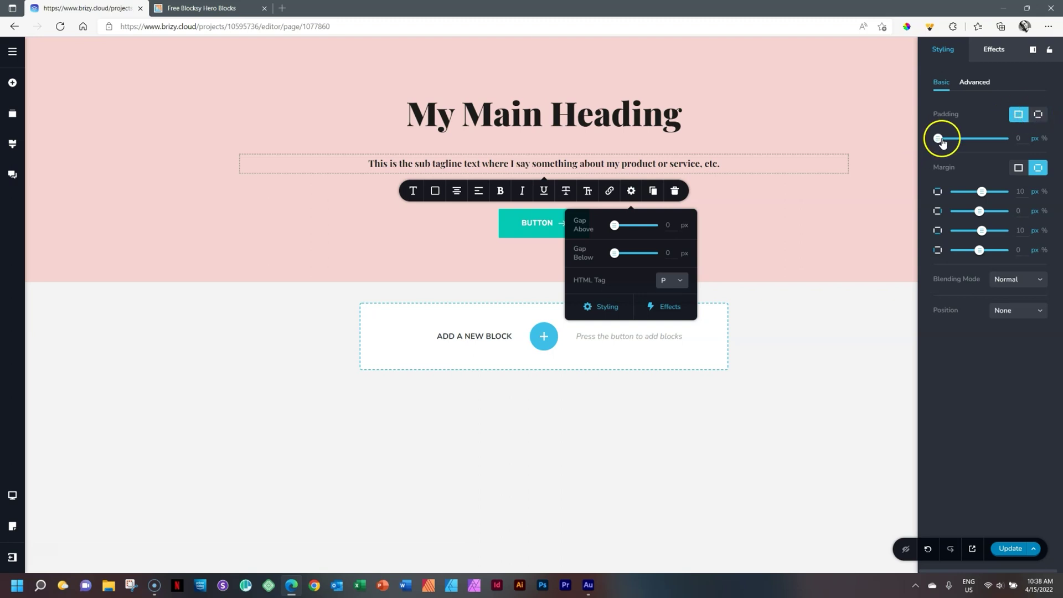
{"action": "left_click_drag", "start_coordinate": [937, 139], "coordinate": [1003, 138]}
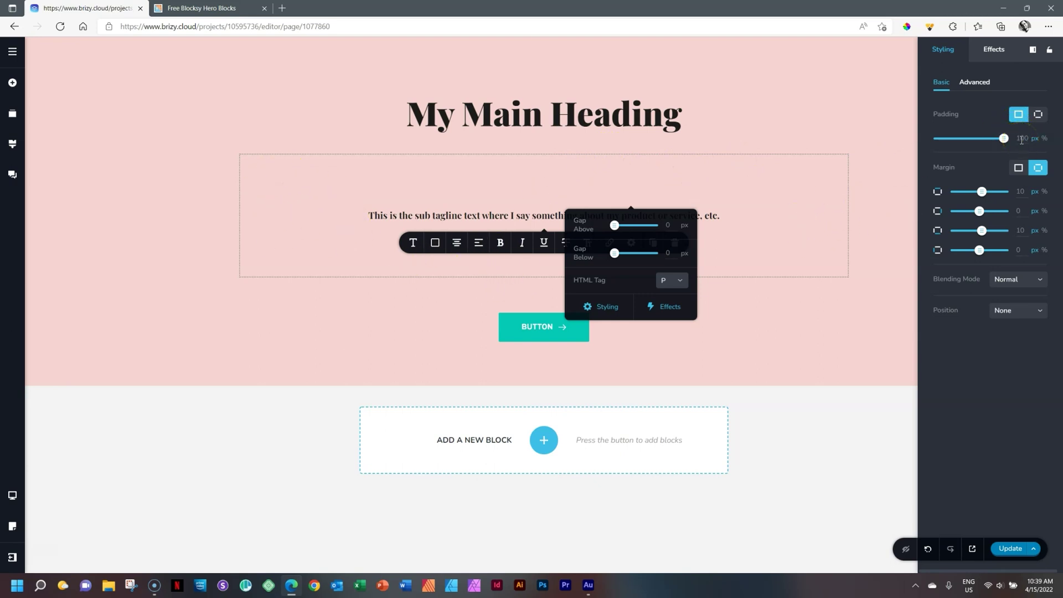
{"action": "double_click", "coordinate": [1022, 140]}
{"action": "type", "text": "200"}
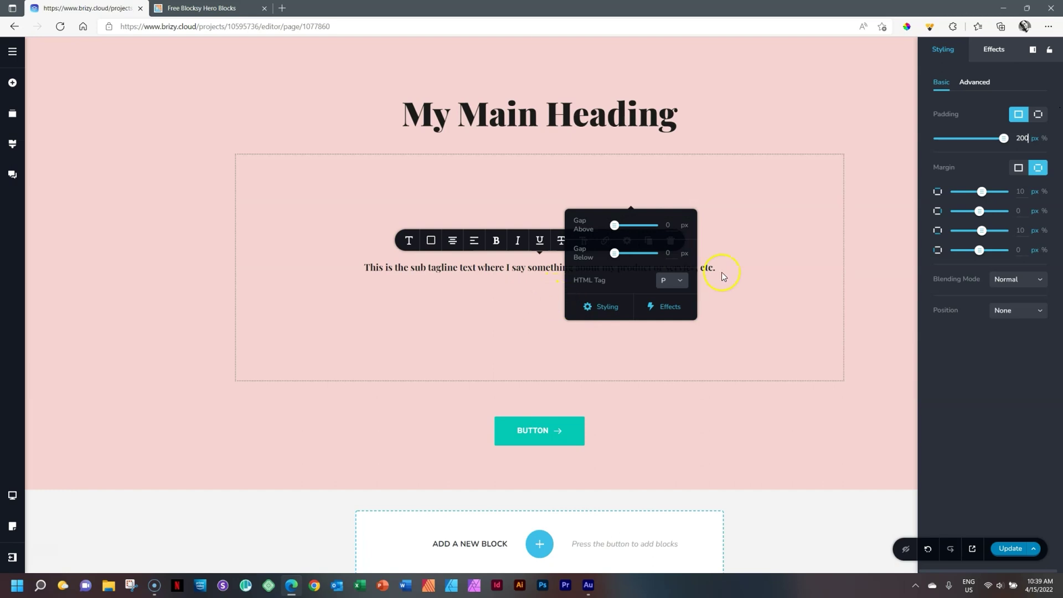
{"action": "left_click", "coordinate": [754, 261]}
{"action": "left_click", "coordinate": [797, 185]}
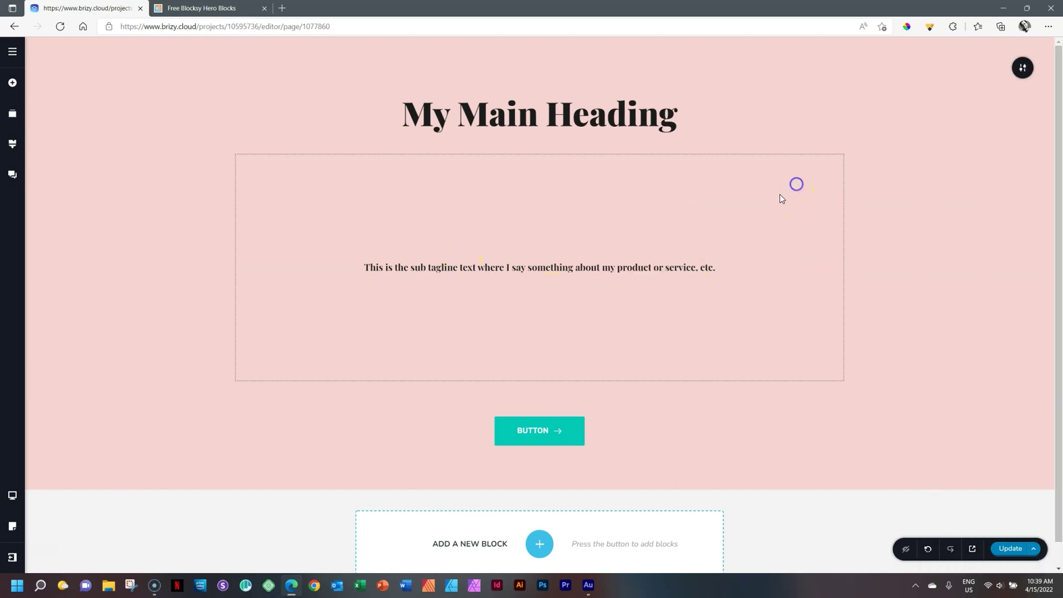
Set the sub tagline's padding on all sides to 300 px so the sentence wraps onto two lines.
{"action": "left_click", "coordinate": [644, 275]}
{"action": "left_click", "coordinate": [626, 240]}
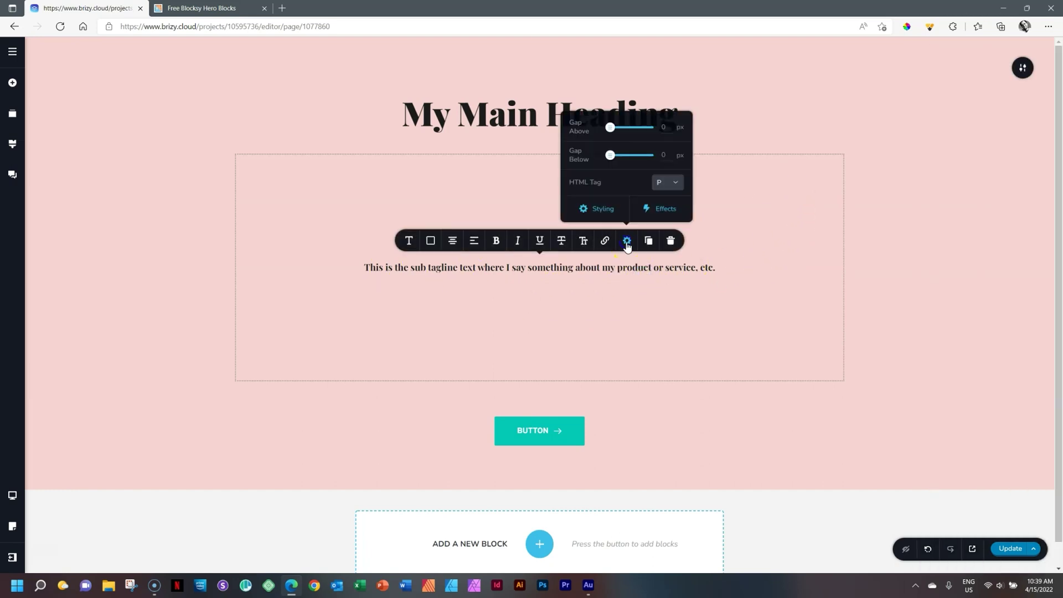
{"action": "left_click", "coordinate": [602, 211]}
{"action": "double_click", "coordinate": [1023, 139]}
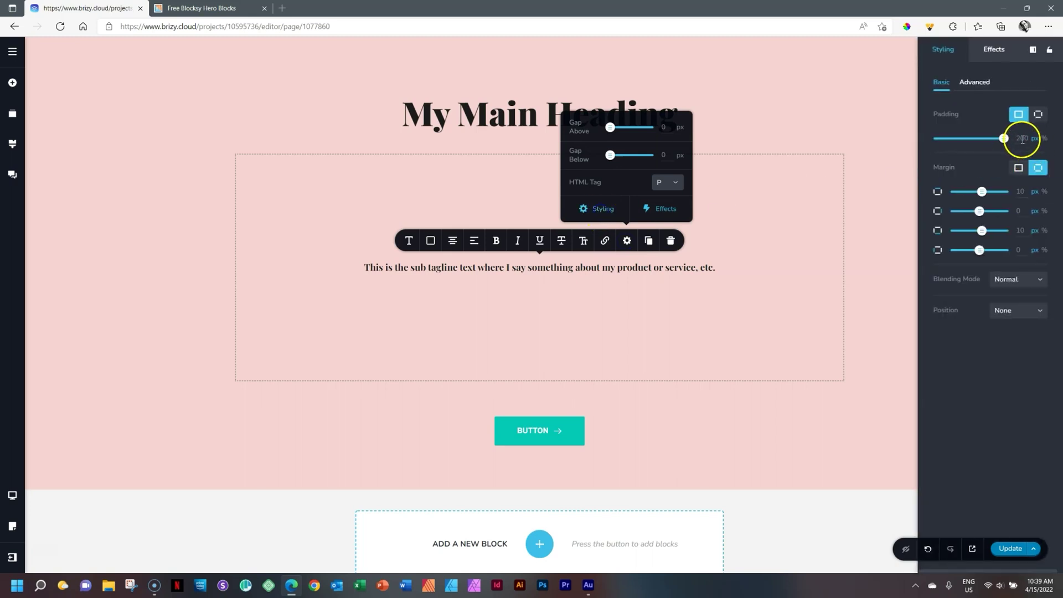
{"action": "type", "text": "3"}
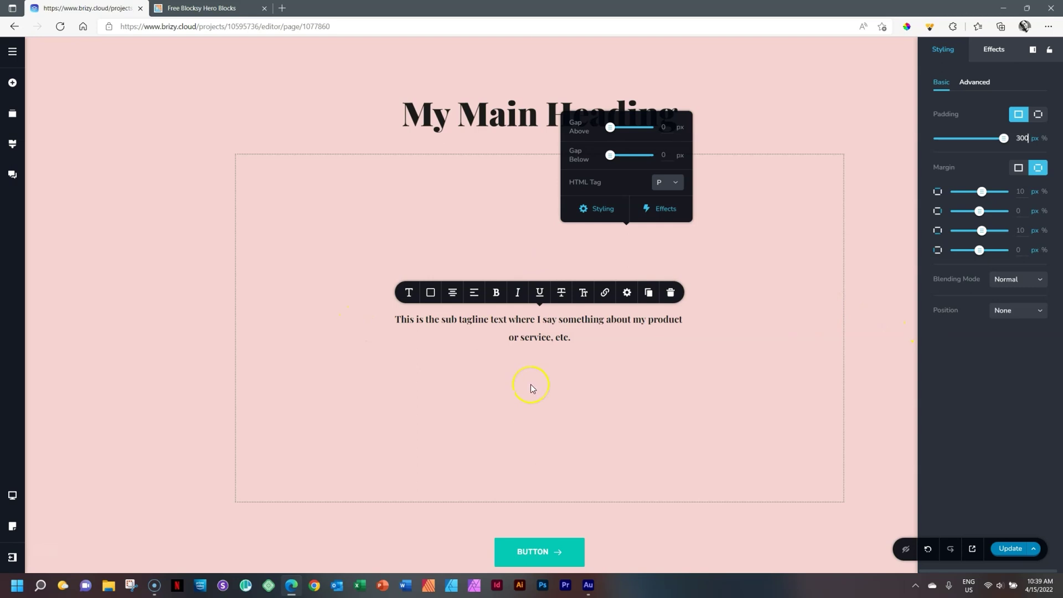
Switch the sub tagline to separate padding values per side and set all four to 0 px.
{"action": "left_click", "coordinate": [1038, 116]}
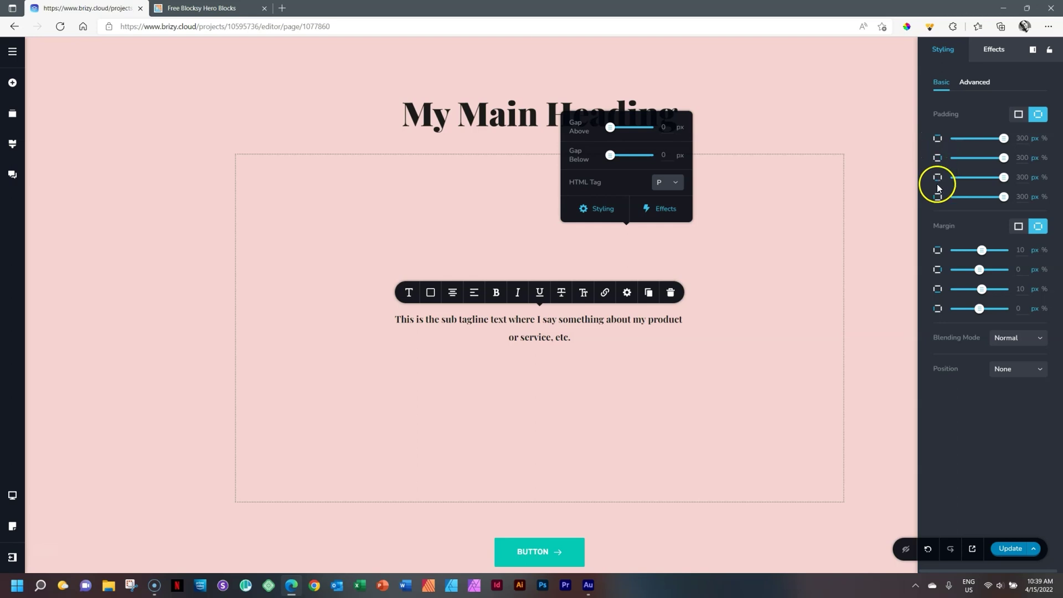
{"action": "left_click_drag", "start_coordinate": [1004, 139], "coordinate": [941, 148]}
{"action": "left_click_drag", "start_coordinate": [1003, 158], "coordinate": [938, 198]}
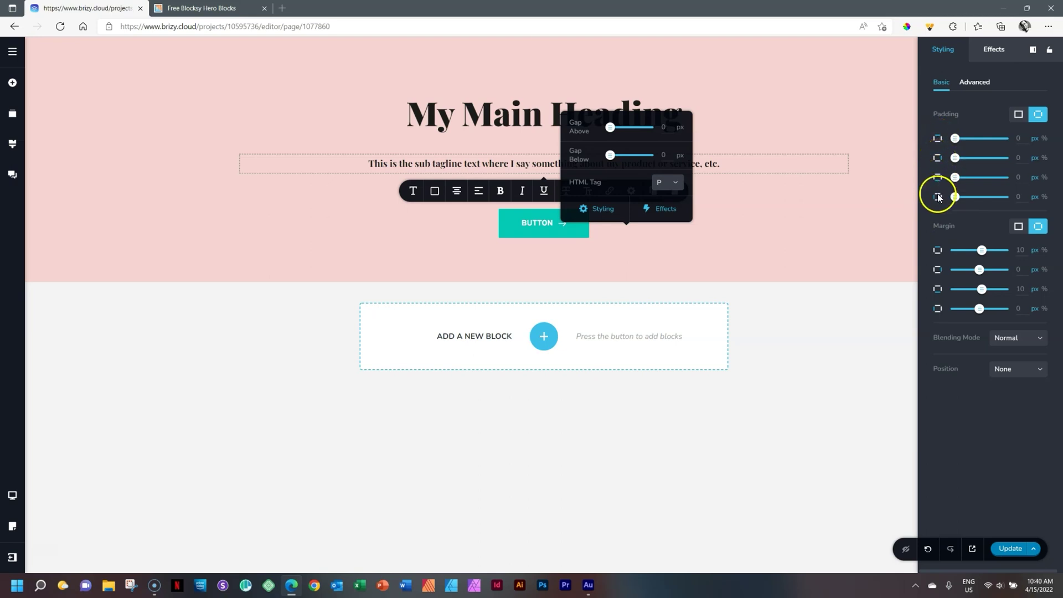
Set the sub tagline's right and left padding to 20% each.
{"action": "left_click_drag", "start_coordinate": [955, 157], "coordinate": [927, 168]}
{"action": "left_click", "coordinate": [1021, 157]}
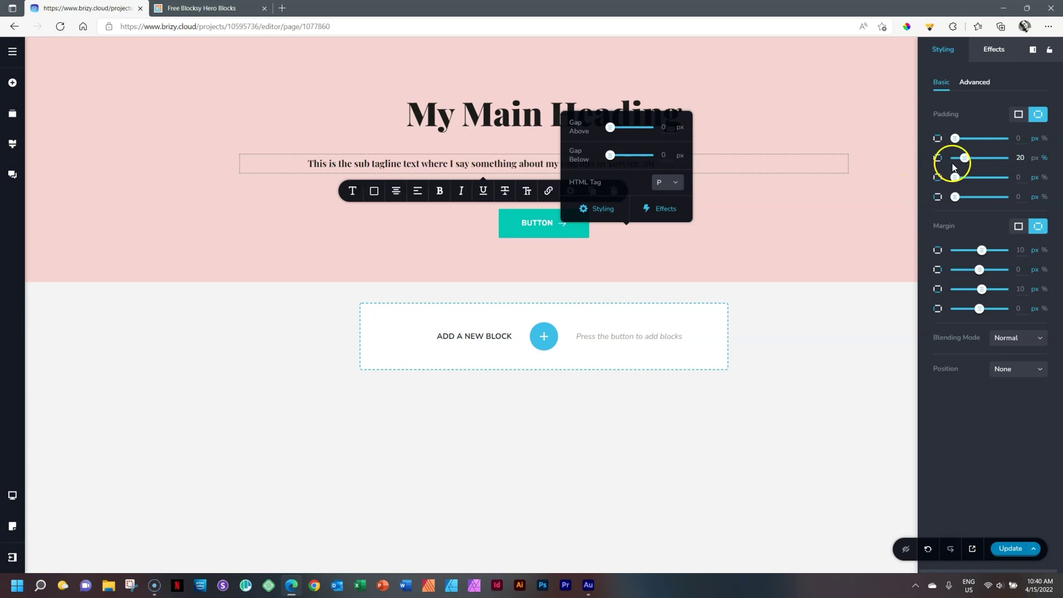
{"action": "left_click", "coordinate": [897, 185]}
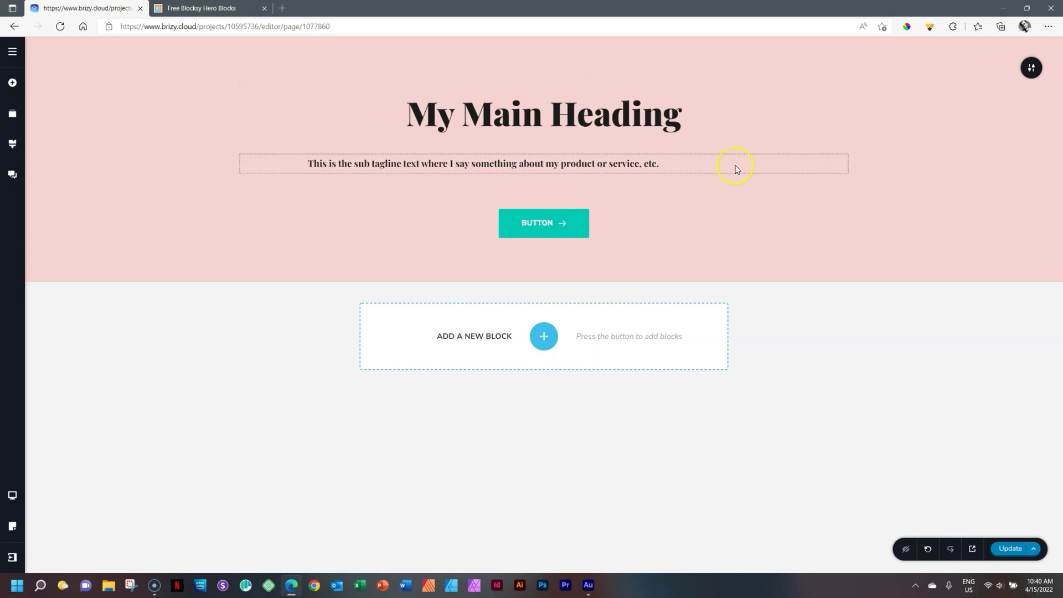
{"action": "left_click", "coordinate": [662, 161]}
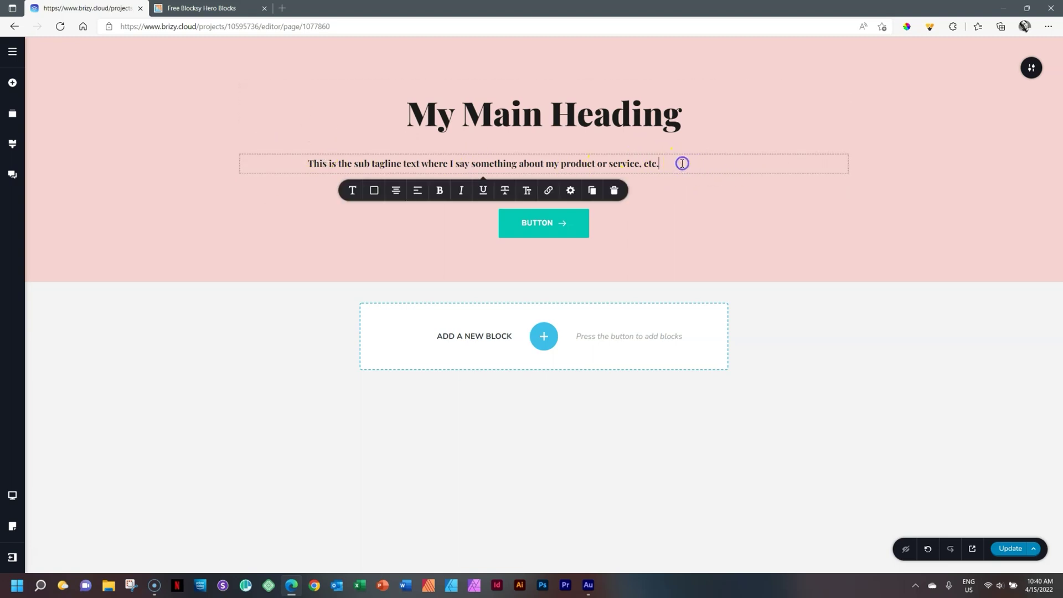
{"action": "left_click", "coordinate": [570, 192]}
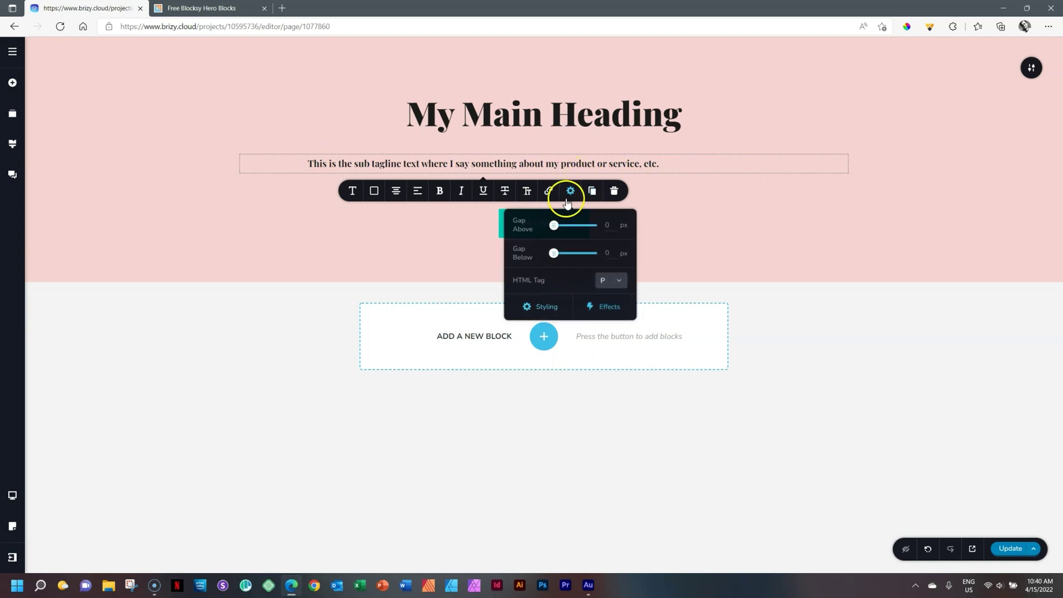
{"action": "left_click", "coordinate": [546, 313]}
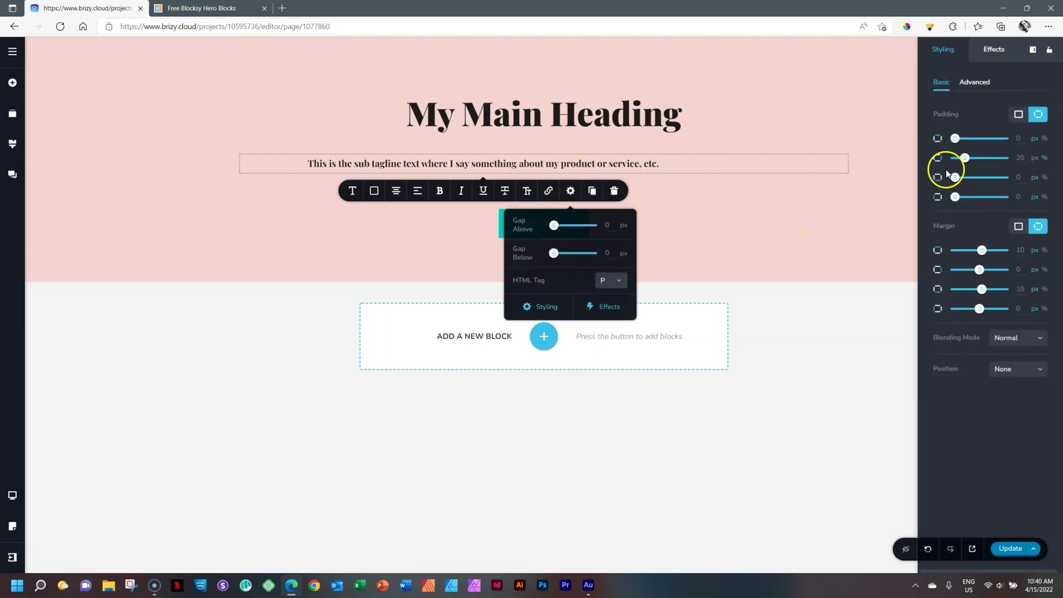
{"action": "left_click", "coordinate": [1045, 197]}
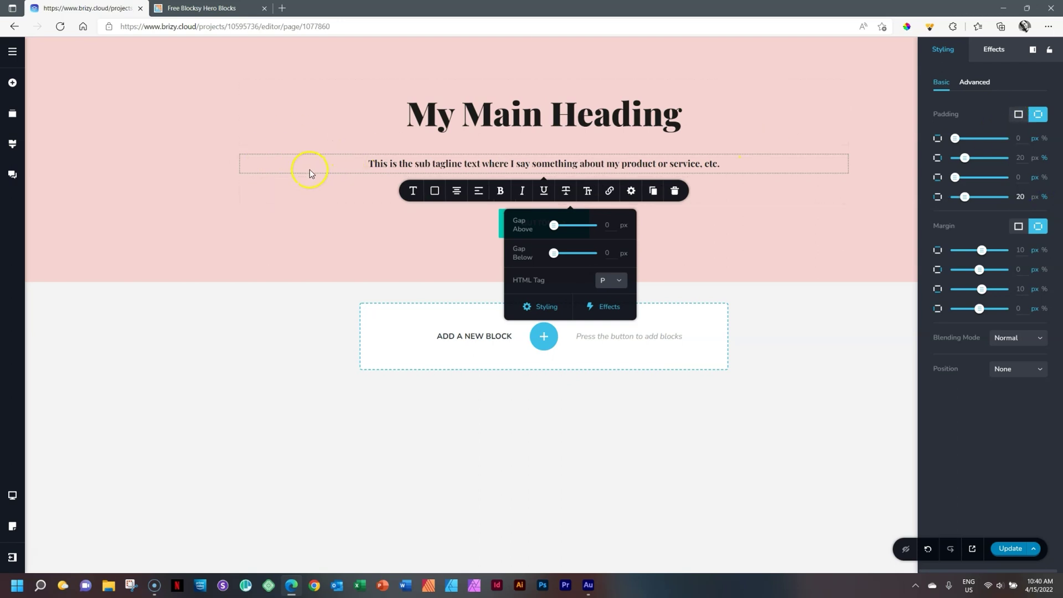
Increase the sub tagline's right and left padding to 25% and finally to 30% so the sentence wraps before "my product".
{"action": "left_click_drag", "start_coordinate": [1020, 158], "coordinate": [1010, 158]}
{"action": "left_click_drag", "start_coordinate": [1033, 194], "coordinate": [1022, 197]}
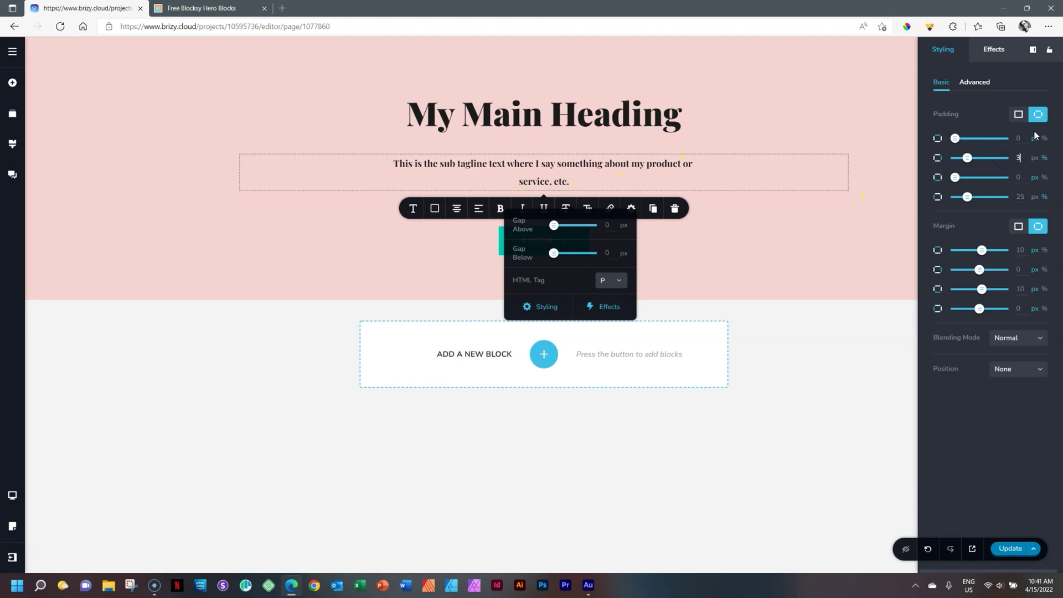
{"action": "double_click", "coordinate": [1021, 197]}
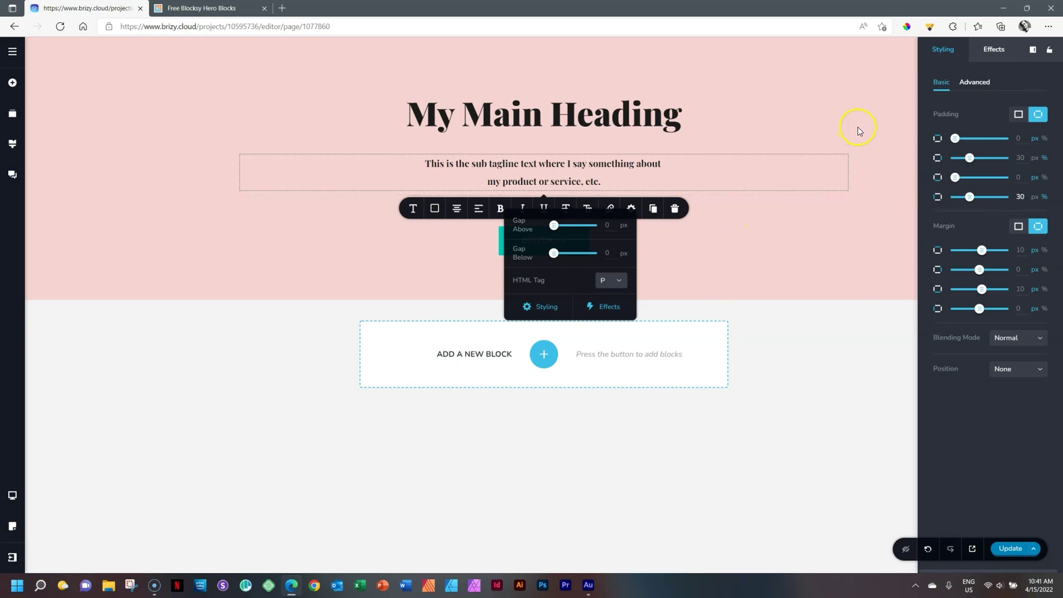
{"action": "left_click", "coordinate": [873, 133]}
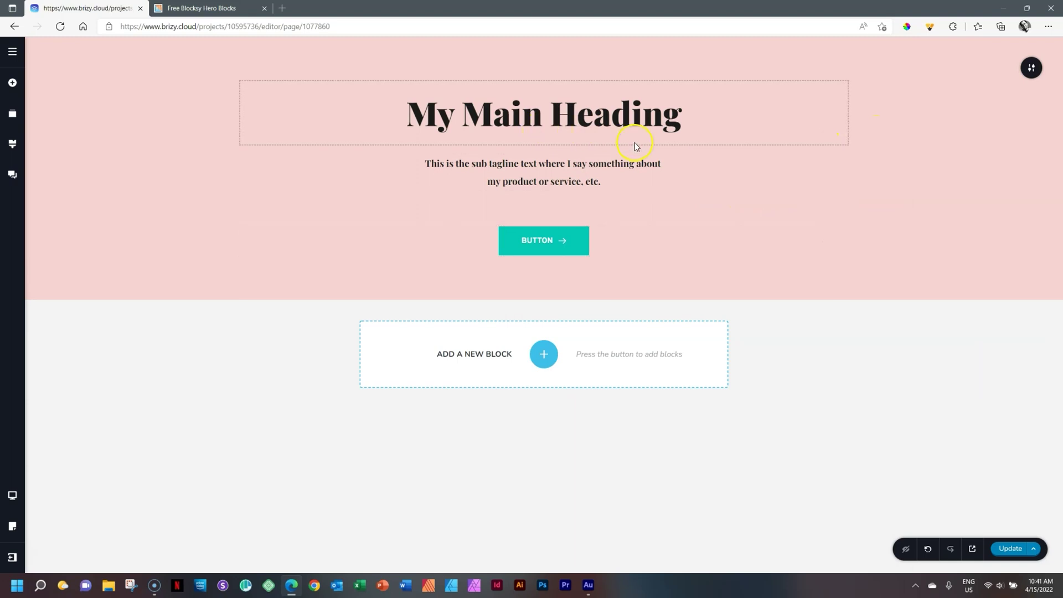
Check the height setting of the spacer between the sub tagline and the button.
{"action": "mouse_move", "coordinate": [555, 208]}
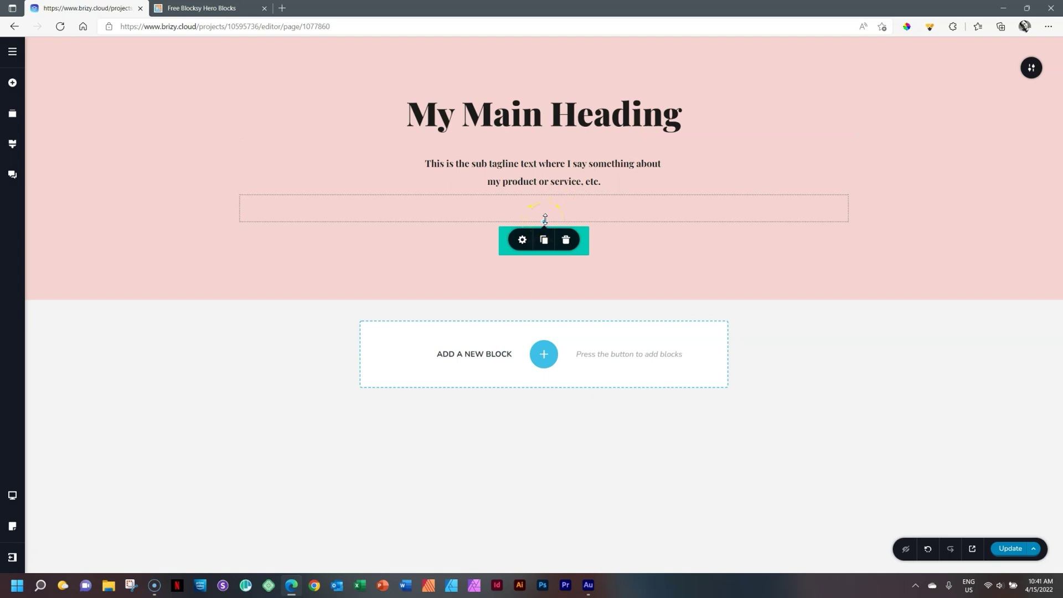
{"action": "mouse_move", "coordinate": [545, 219]}
{"action": "left_mouse_down"}
{"action": "mouse_move", "coordinate": [529, 427]}
{"action": "mouse_move", "coordinate": [522, 209]}
{"action": "mouse_move", "coordinate": [522, 280]}
{"action": "mouse_move", "coordinate": [524, 221]}
{"action": "left_mouse_up"}
{"action": "left_click", "coordinate": [522, 240]}
{"action": "left_click", "coordinate": [503, 271]}
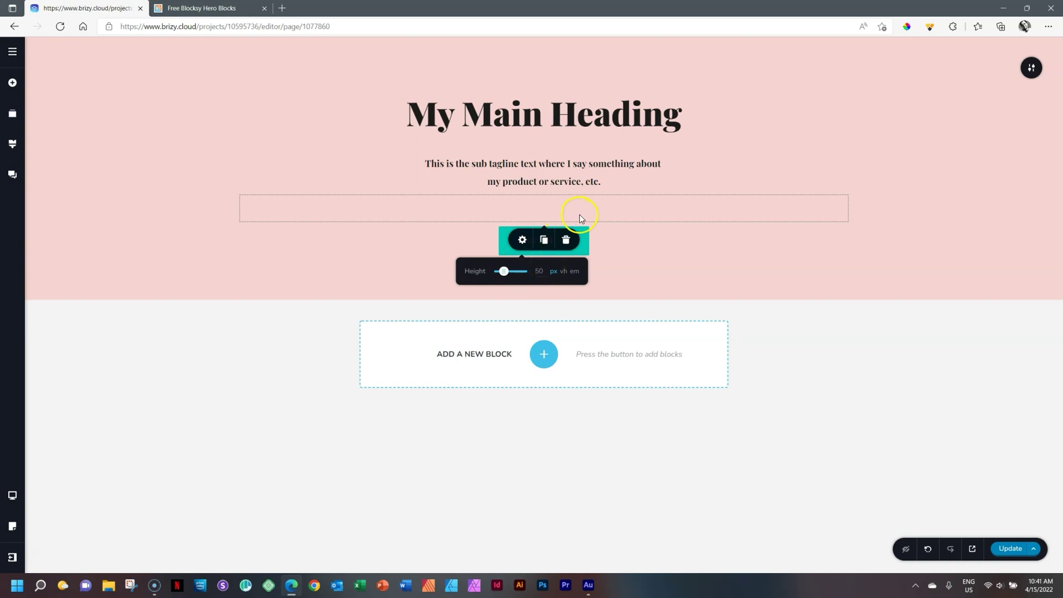
{"action": "left_click", "coordinate": [935, 239]}
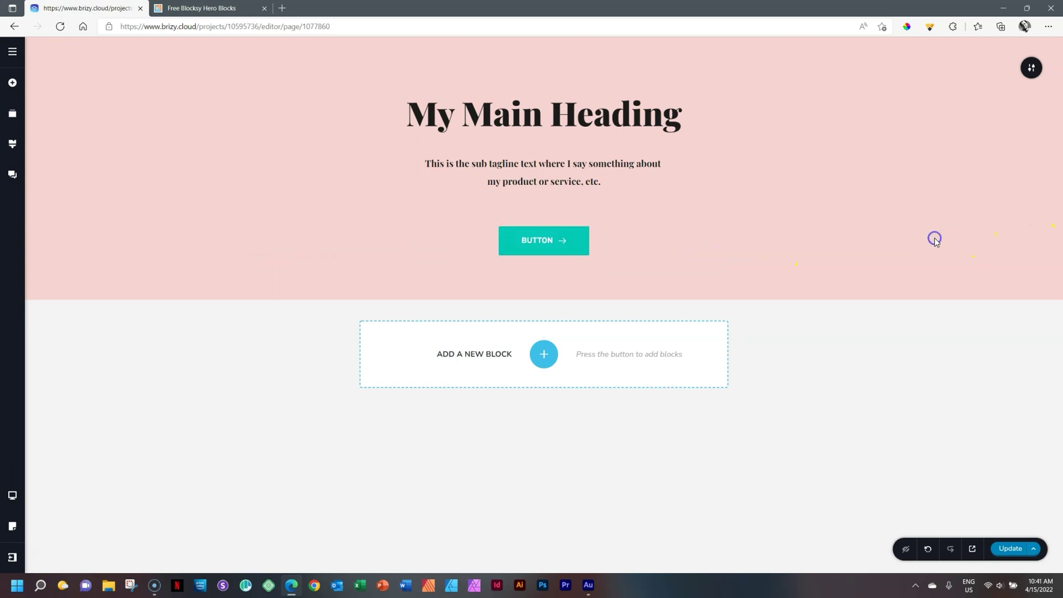
Replace the button's label with "VIEW MORE".
{"action": "left_click", "coordinate": [546, 241]}
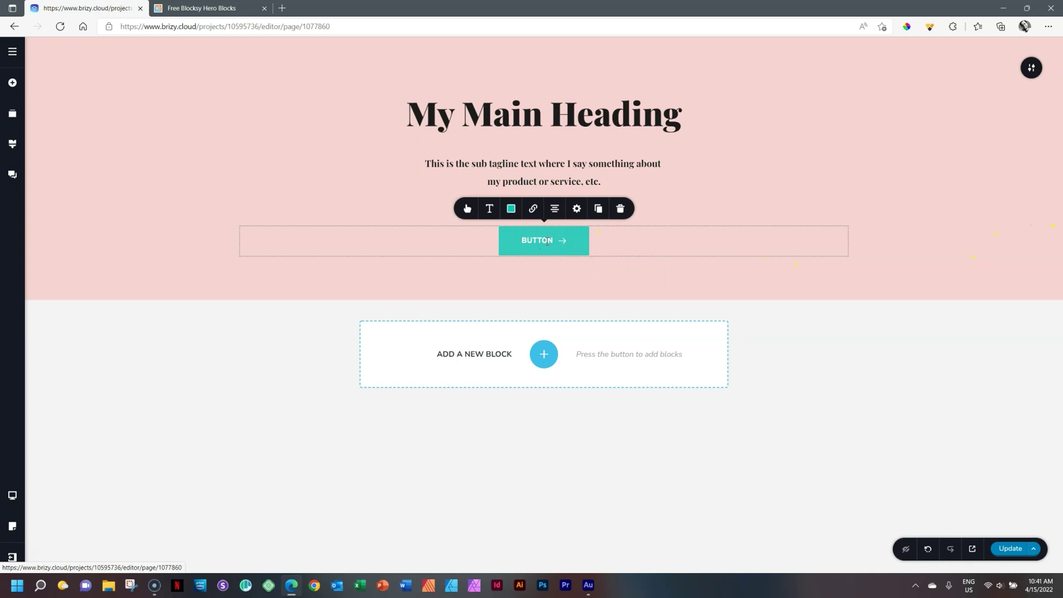
{"action": "double_click", "coordinate": [540, 240]}
{"action": "key", "text": "BackSpace"}
{"action": "type", "text": "VIEW MORE"}
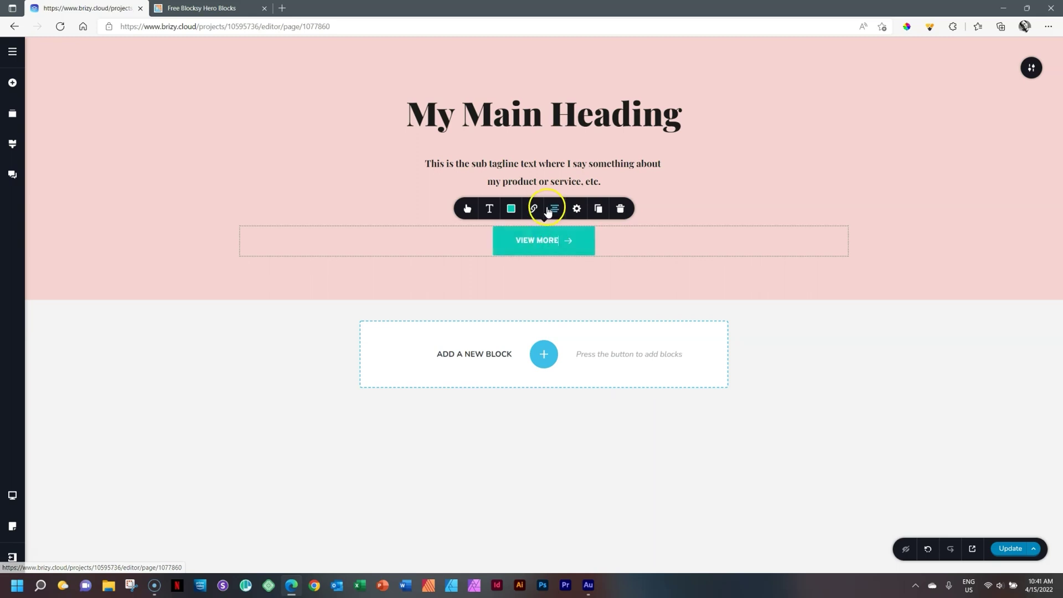
Try the large and small sizes on the View More button and return it to medium.
{"action": "left_click", "coordinate": [470, 212]}
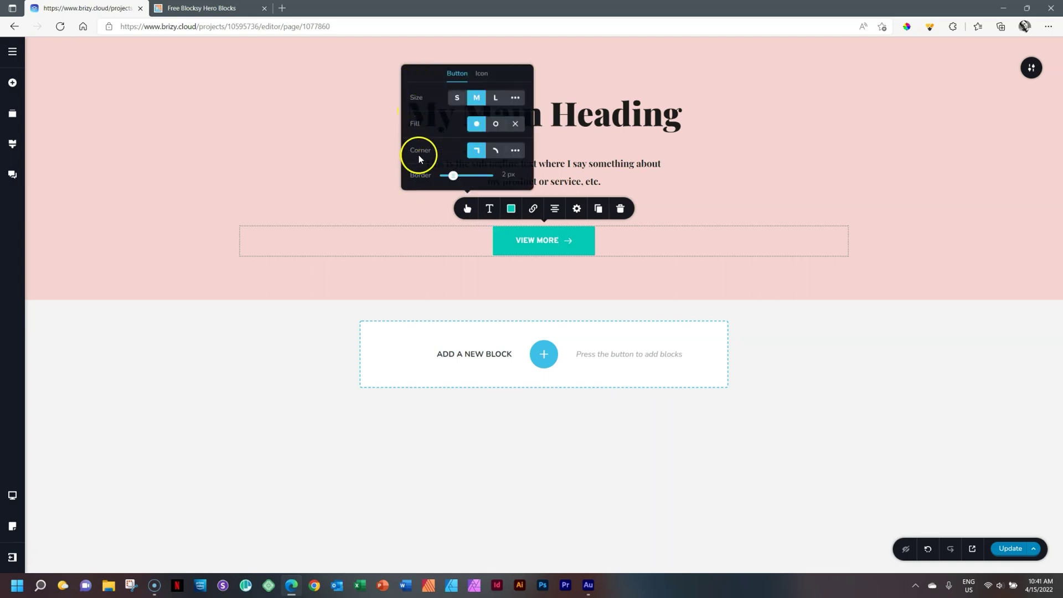
{"action": "left_click", "coordinate": [496, 100]}
{"action": "left_click", "coordinate": [474, 99]}
{"action": "left_click", "coordinate": [457, 100]}
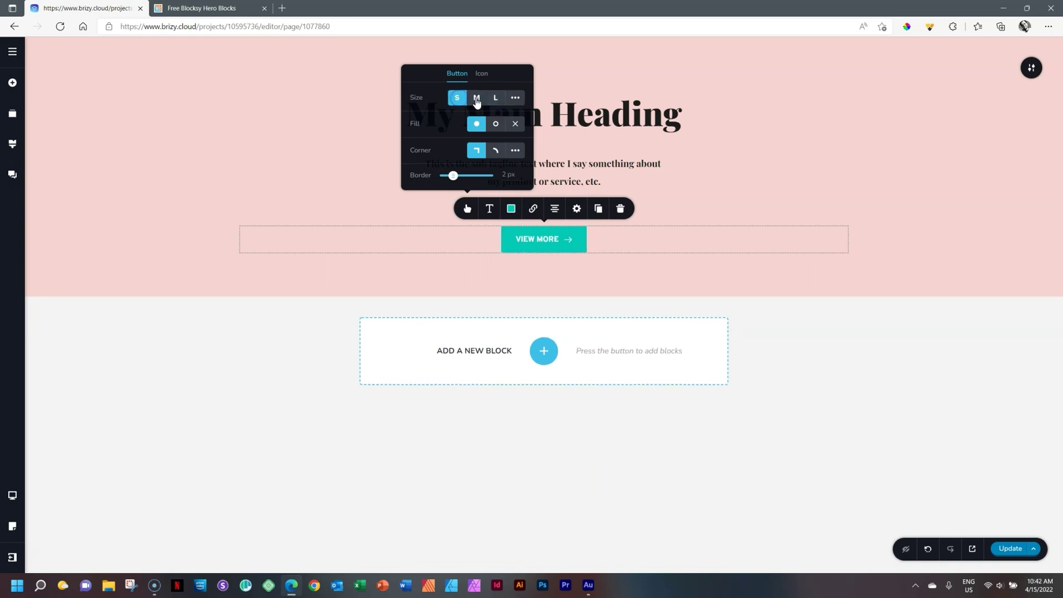
{"action": "left_click", "coordinate": [477, 99]}
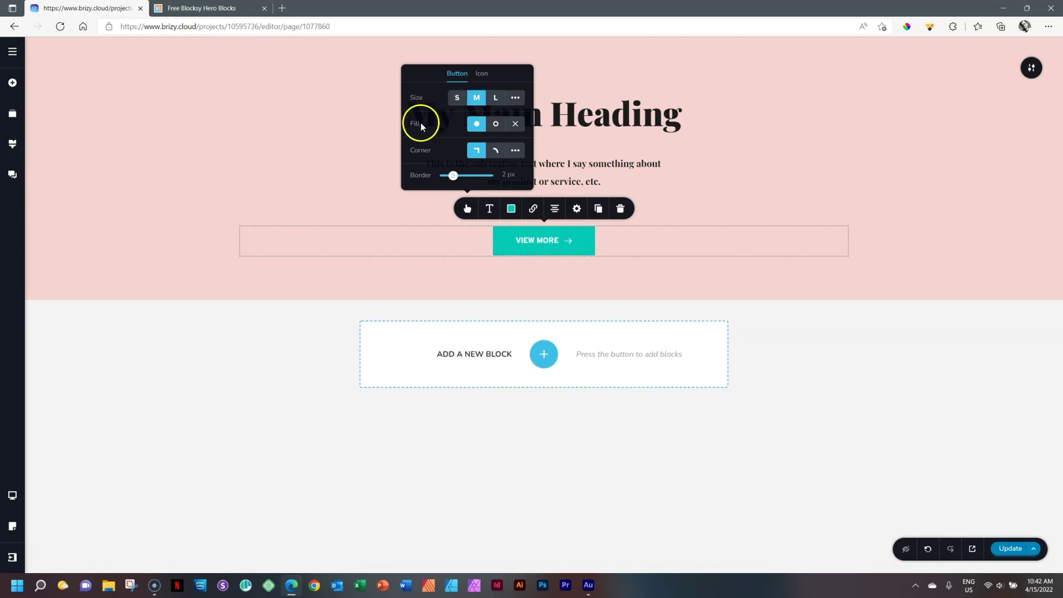
Try the outline fill, no fill and rounded corners on the button, restoring the solid fill and square corners.
{"action": "left_click", "coordinate": [495, 123]}
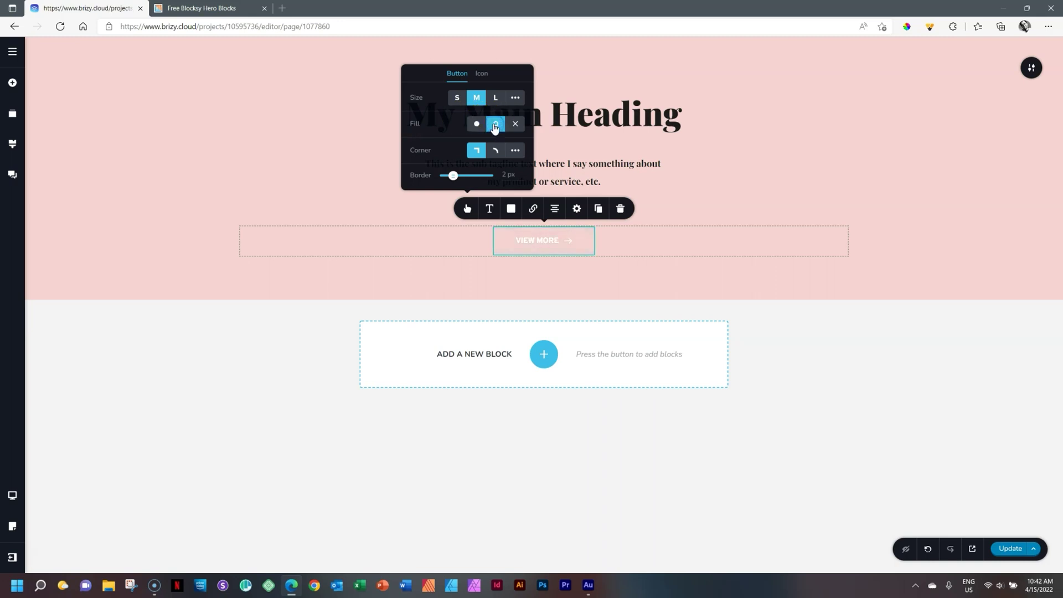
{"action": "left_click", "coordinate": [517, 130]}
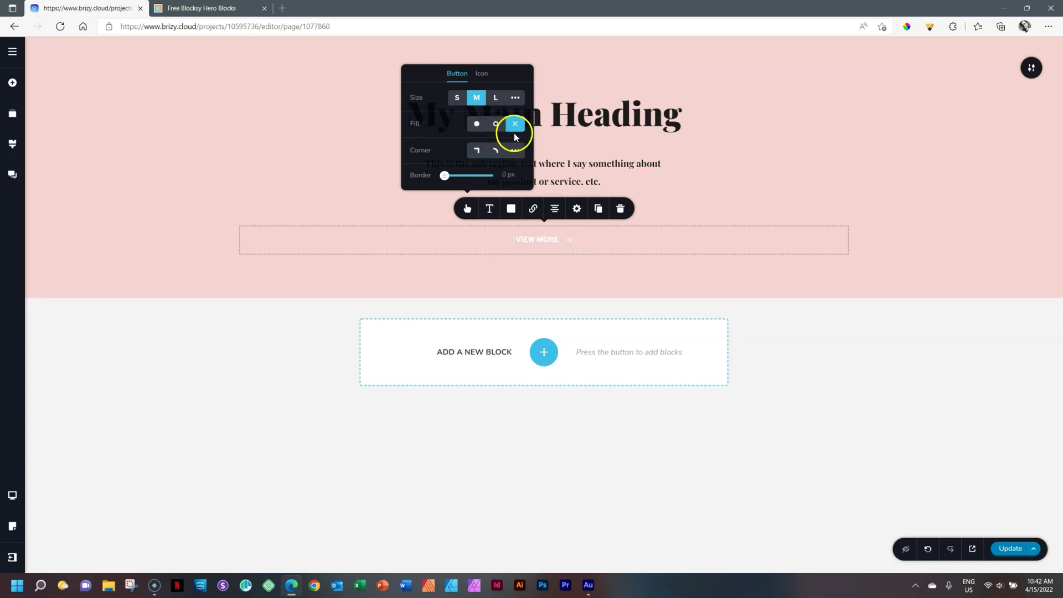
{"action": "left_click", "coordinate": [477, 125]}
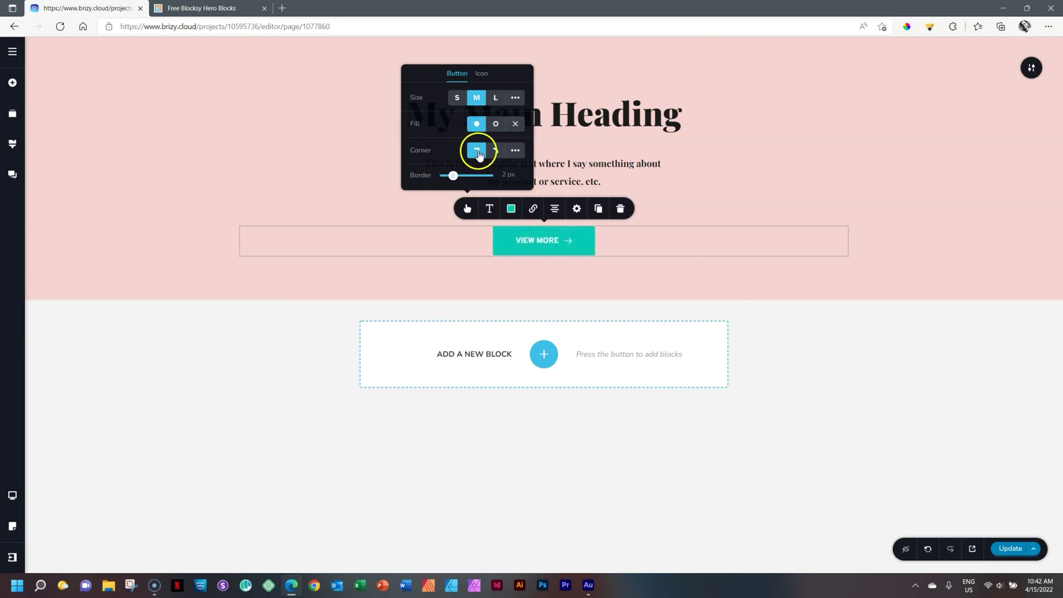
{"action": "left_click", "coordinate": [495, 152]}
{"action": "left_click", "coordinate": [478, 153]}
Remove the arrow icon from the button and browse the outline and glyph sets of the icon library for a replacement.
{"action": "left_click", "coordinate": [481, 76]}
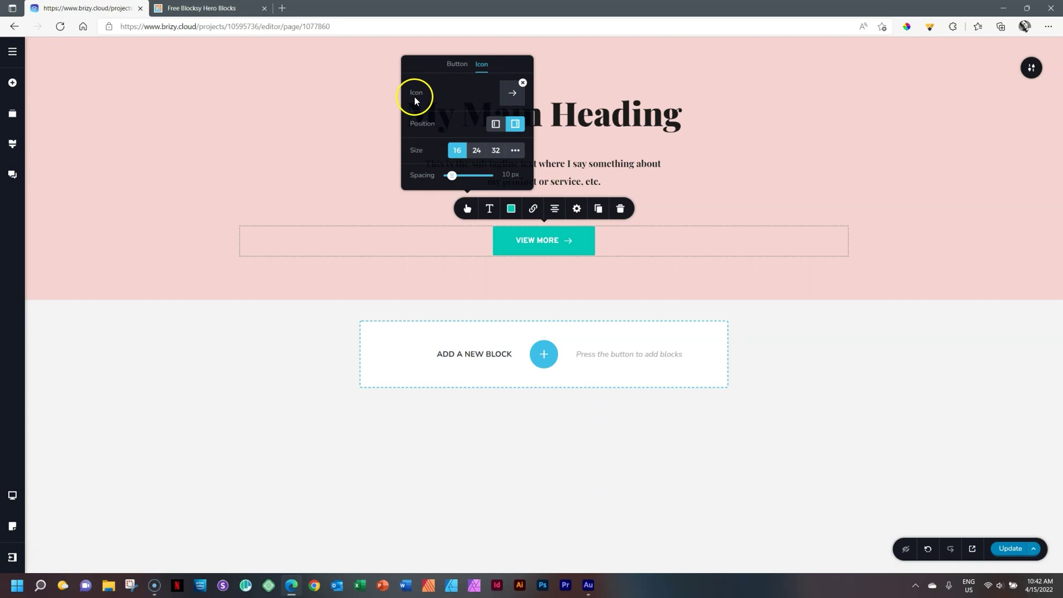
{"action": "left_click", "coordinate": [523, 84]}
{"action": "left_click", "coordinate": [512, 93]}
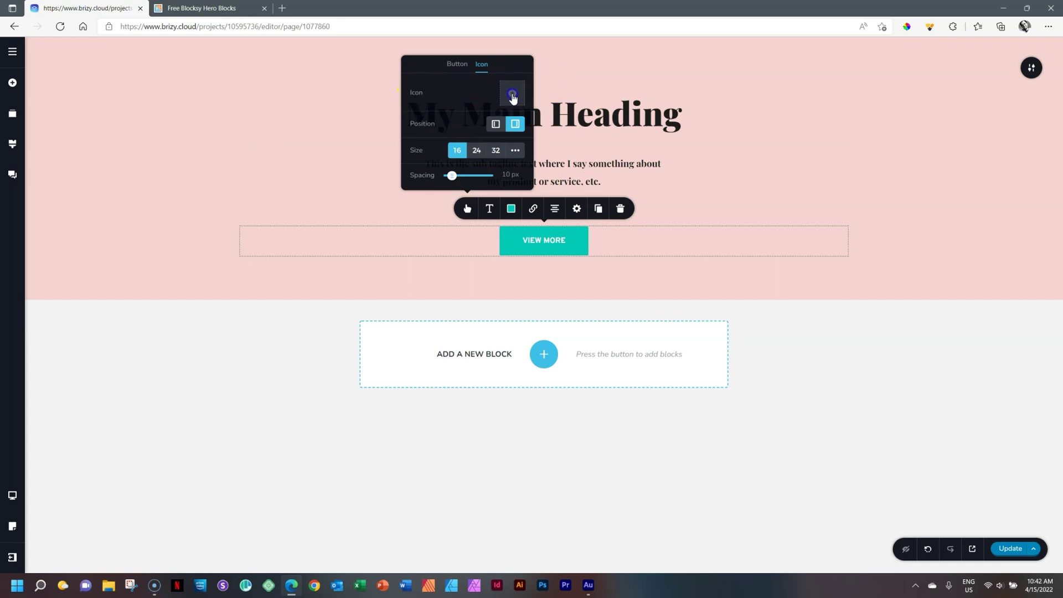
{"action": "left_click", "coordinate": [536, 157]}
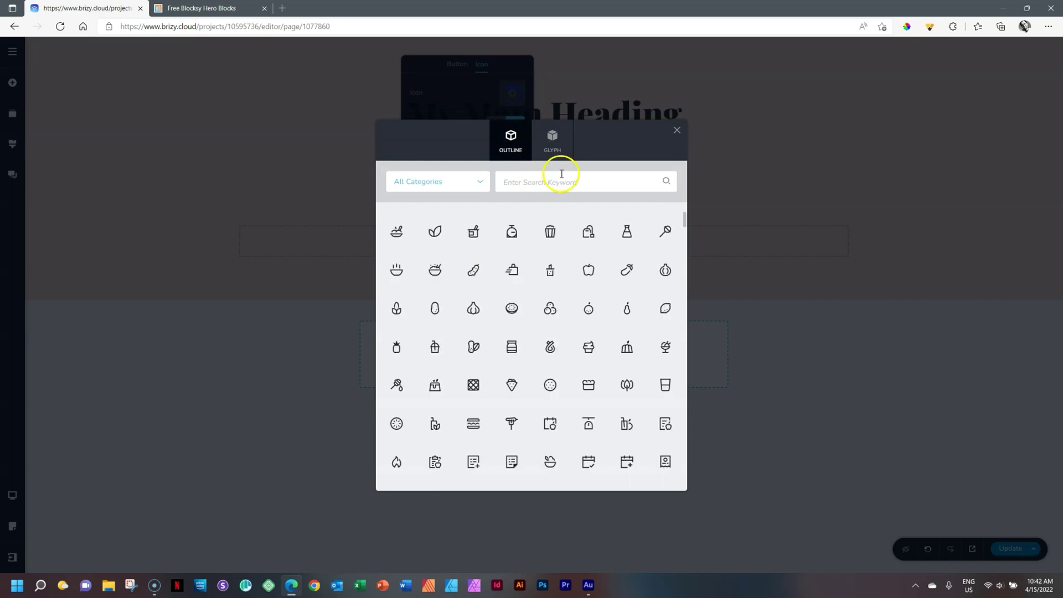
{"action": "left_click_drag", "start_coordinate": [685, 223], "coordinate": [680, 192]}
{"action": "left_click", "coordinate": [569, 144]}
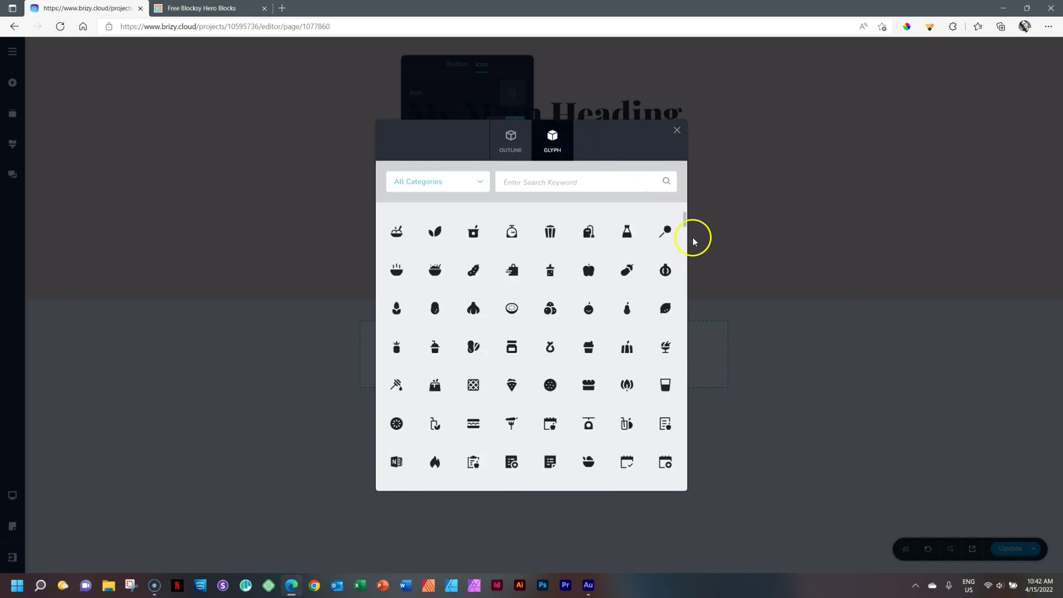
{"action": "mouse_move", "coordinate": [686, 218]}
{"action": "left_mouse_down"}
{"action": "mouse_move", "coordinate": [685, 472]}
{"action": "mouse_move", "coordinate": [688, 197]}
{"action": "left_mouse_up"}
Search the glyph icons for "bino" and insert the binoculars icon in the button.
{"action": "left_click", "coordinate": [593, 181]}
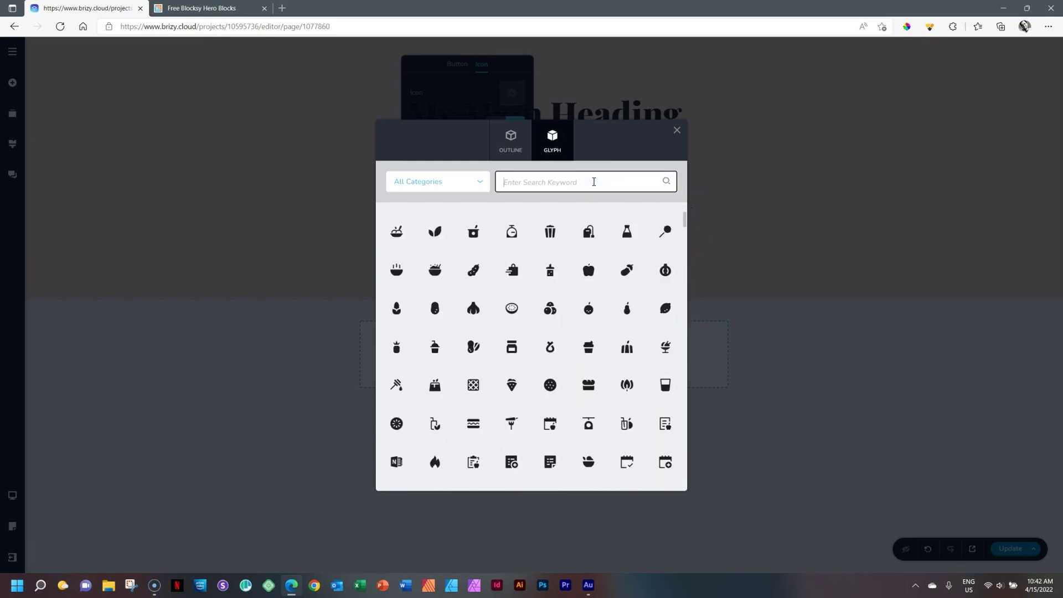
{"action": "type", "text": "bino"}
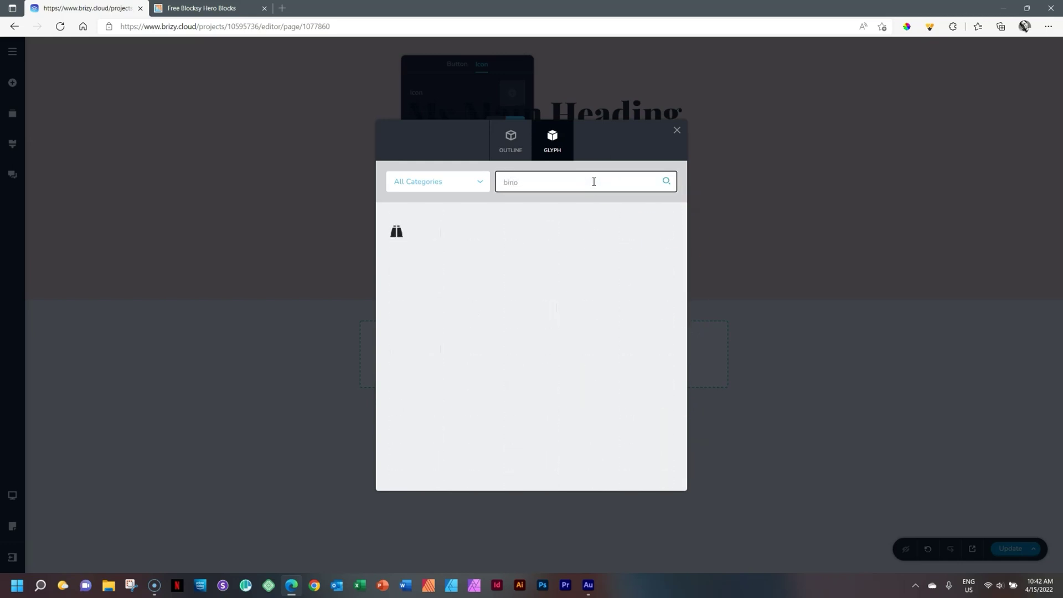
{"action": "left_click", "coordinate": [401, 239]}
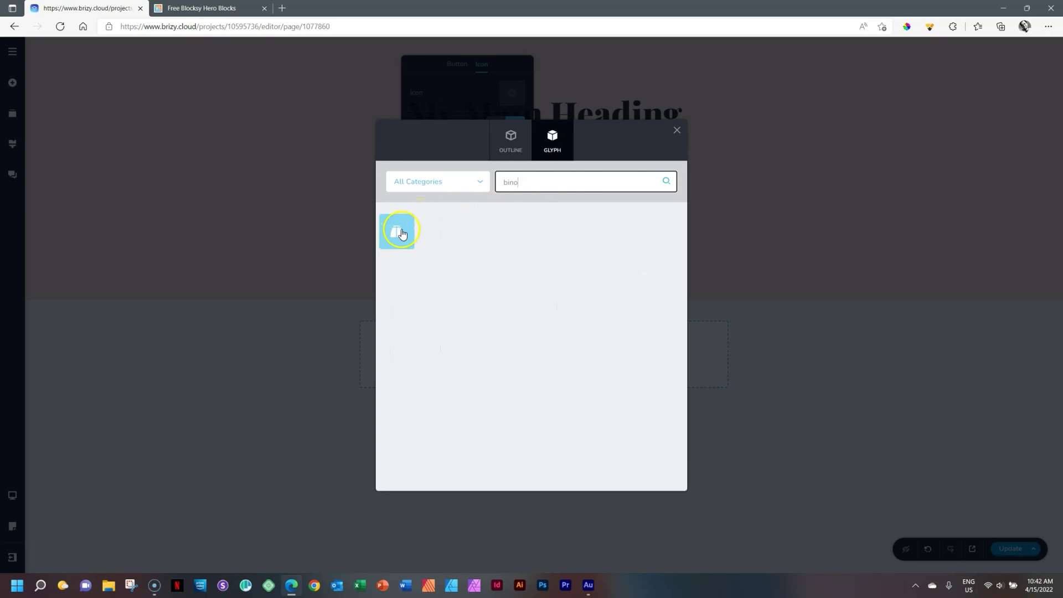
{"action": "left_click", "coordinate": [400, 242]}
{"action": "left_click", "coordinate": [400, 242]}
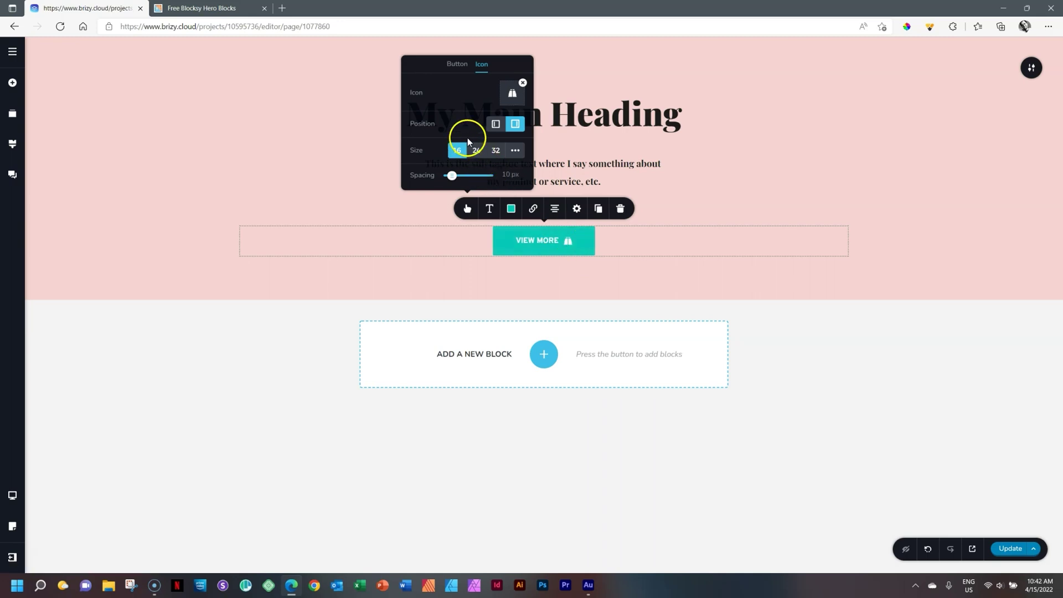
Place the binoculars icon before the button text, keeping size 16 after trying larger sizes, and set its spacing to 9 px.
{"action": "left_click", "coordinate": [495, 126]}
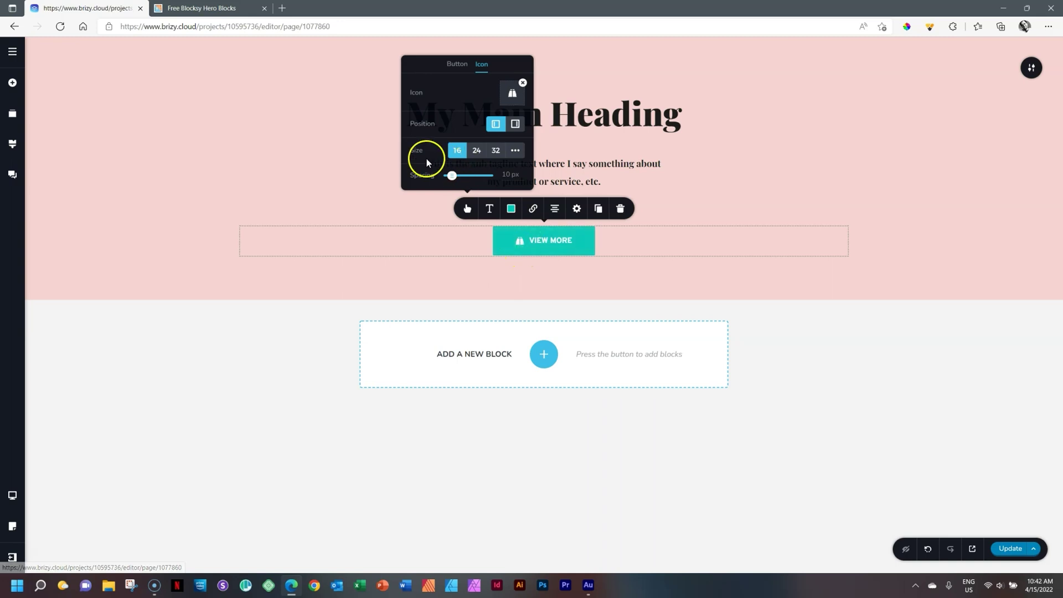
{"action": "left_click", "coordinate": [477, 151]}
{"action": "left_click", "coordinate": [496, 151]}
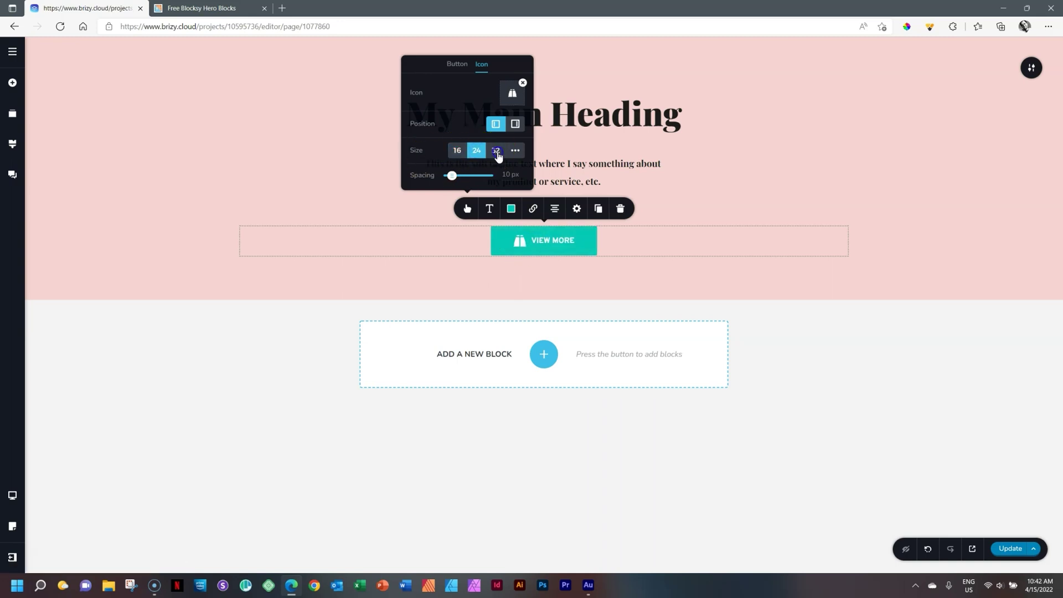
{"action": "left_click", "coordinate": [514, 150]}
{"action": "mouse_move", "coordinate": [437, 155]}
{"action": "left_mouse_down"}
{"action": "mouse_move", "coordinate": [502, 158]}
{"action": "mouse_move", "coordinate": [443, 155]}
{"action": "left_mouse_up"}
{"action": "left_click", "coordinate": [457, 136]}
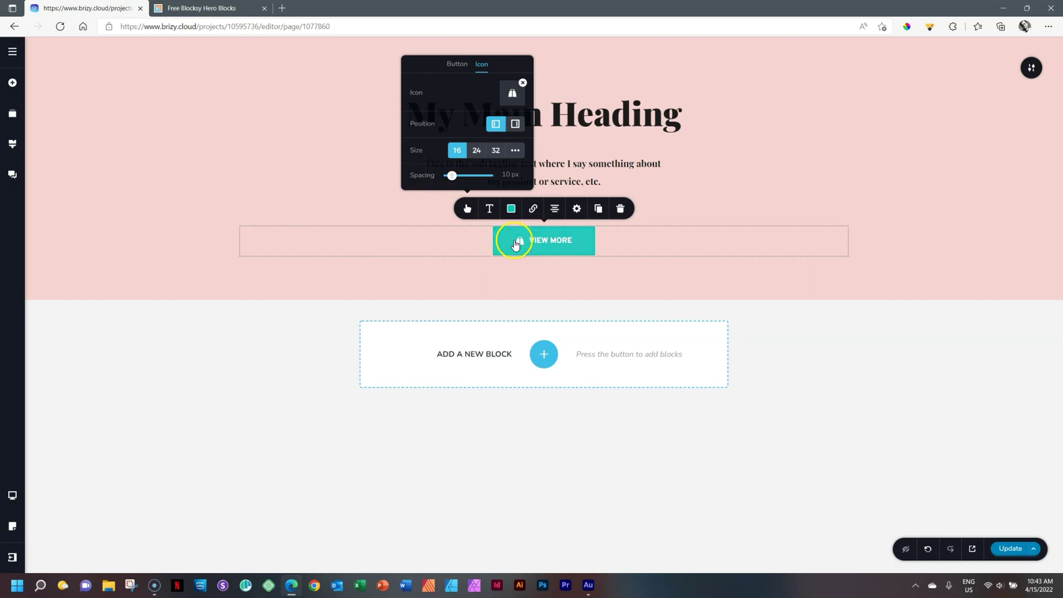
{"action": "mouse_move", "coordinate": [452, 175]}
{"action": "left_mouse_down"}
{"action": "mouse_move", "coordinate": [486, 176]}
{"action": "mouse_move", "coordinate": [453, 185]}
{"action": "left_mouse_up"}
Change the button text's font to Playfair Display and set its size to 16 px.
{"action": "left_click", "coordinate": [487, 209]}
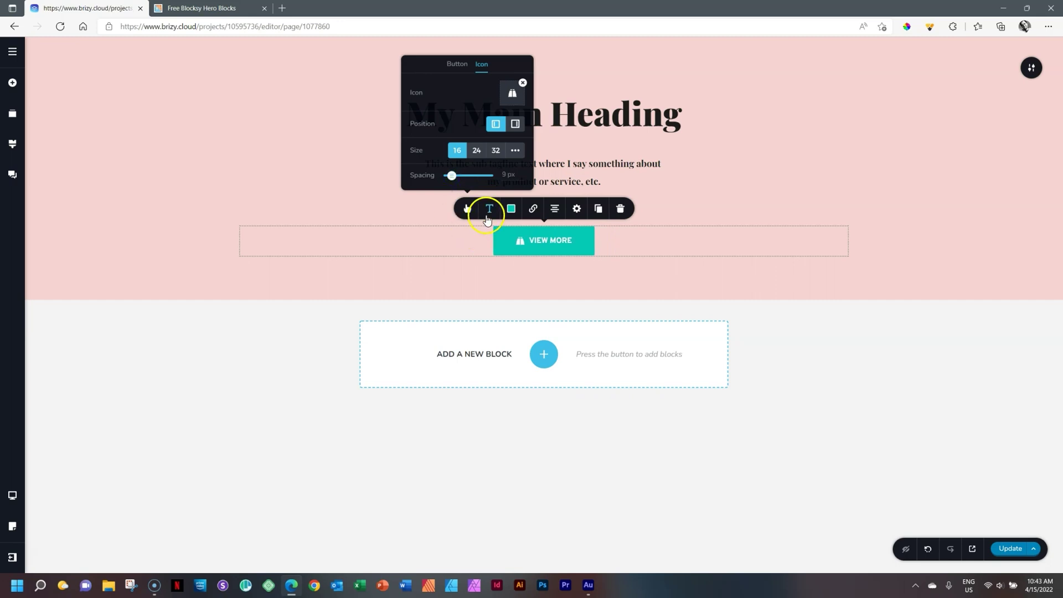
{"action": "left_click", "coordinate": [486, 116]}
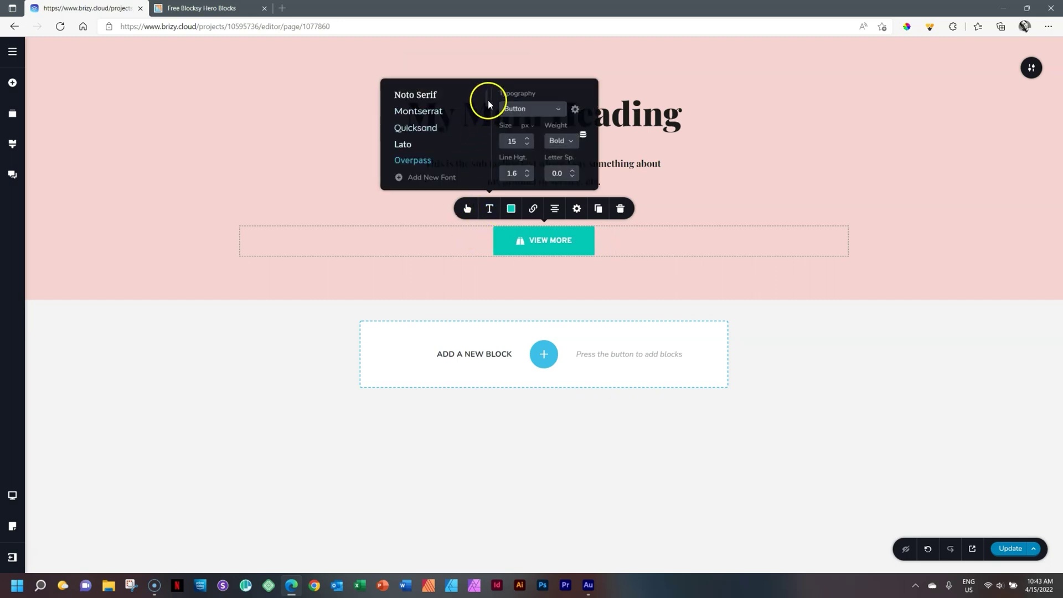
{"action": "left_click_drag", "start_coordinate": [485, 106], "coordinate": [487, 152]}
{"action": "left_click", "coordinate": [440, 126]}
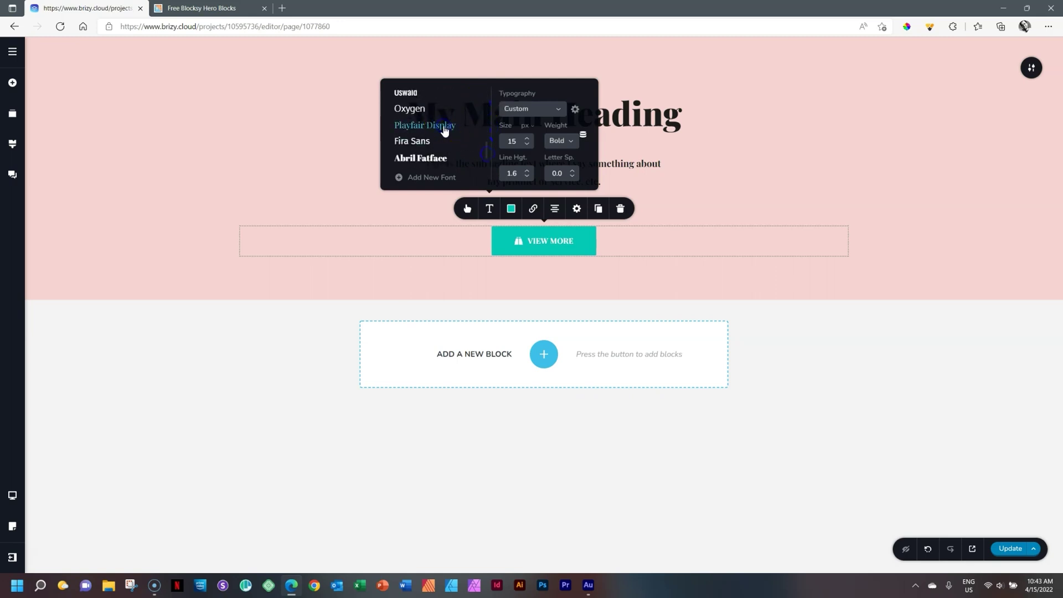
{"action": "left_click", "coordinate": [527, 138]}
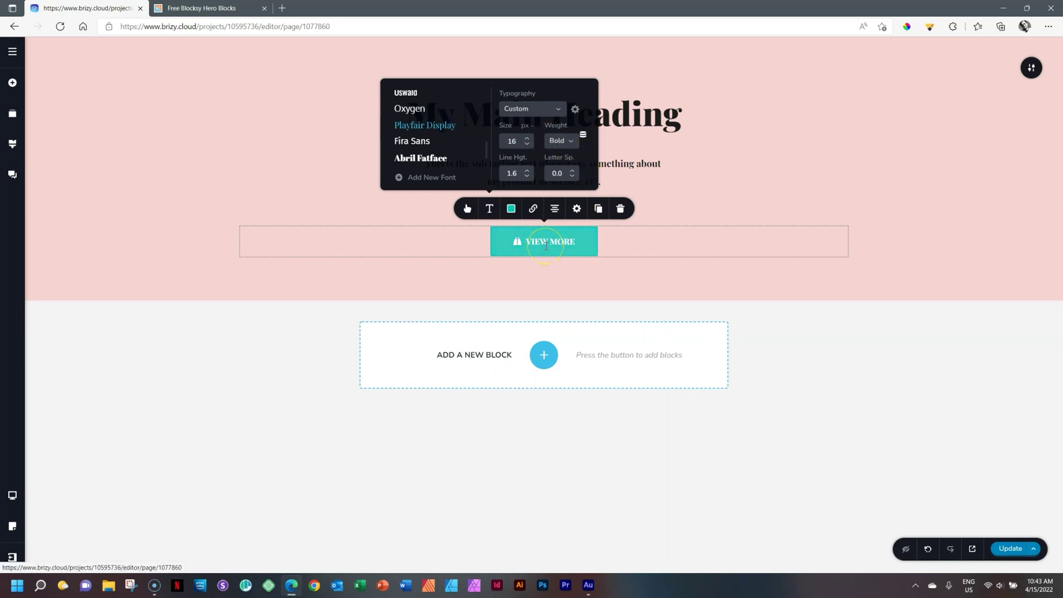
Set the View More button's normal background colour to #1C1C1C and its text colour to #F5D4D1.
{"action": "left_click", "coordinate": [511, 209]}
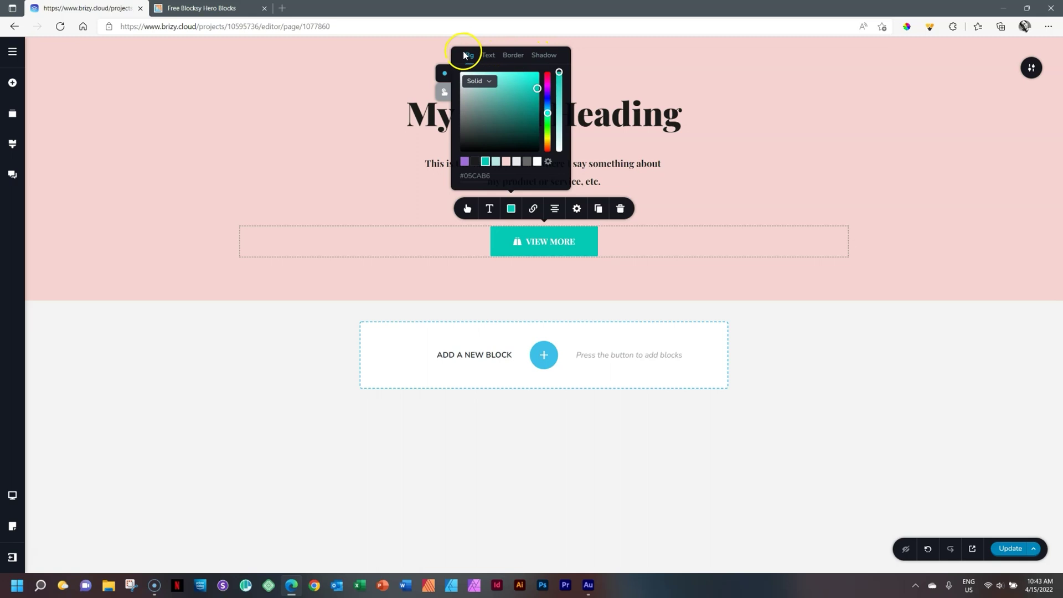
{"action": "left_click", "coordinate": [475, 162]}
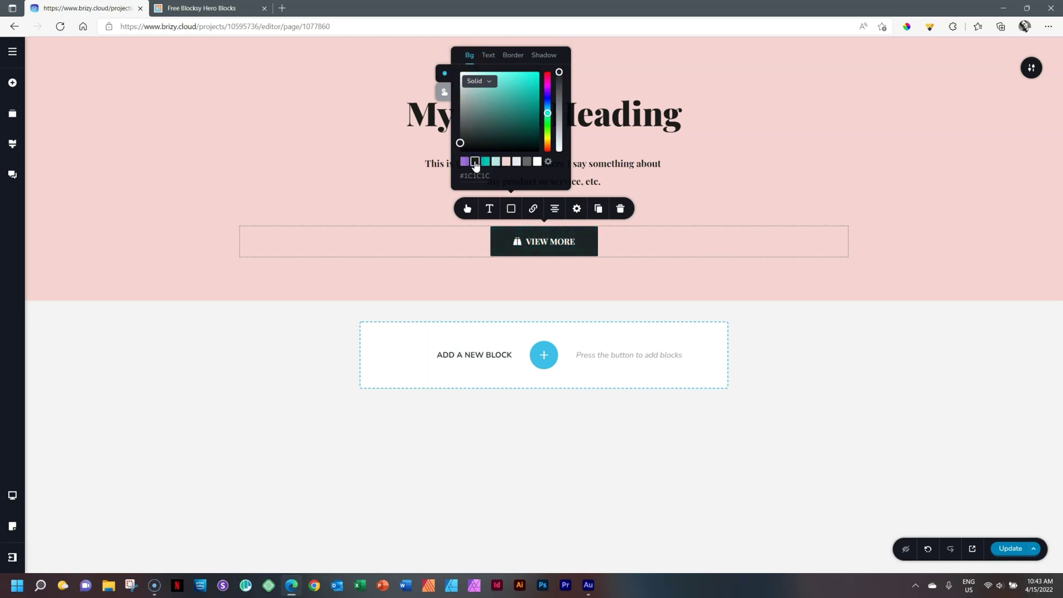
{"action": "left_click", "coordinate": [486, 55]}
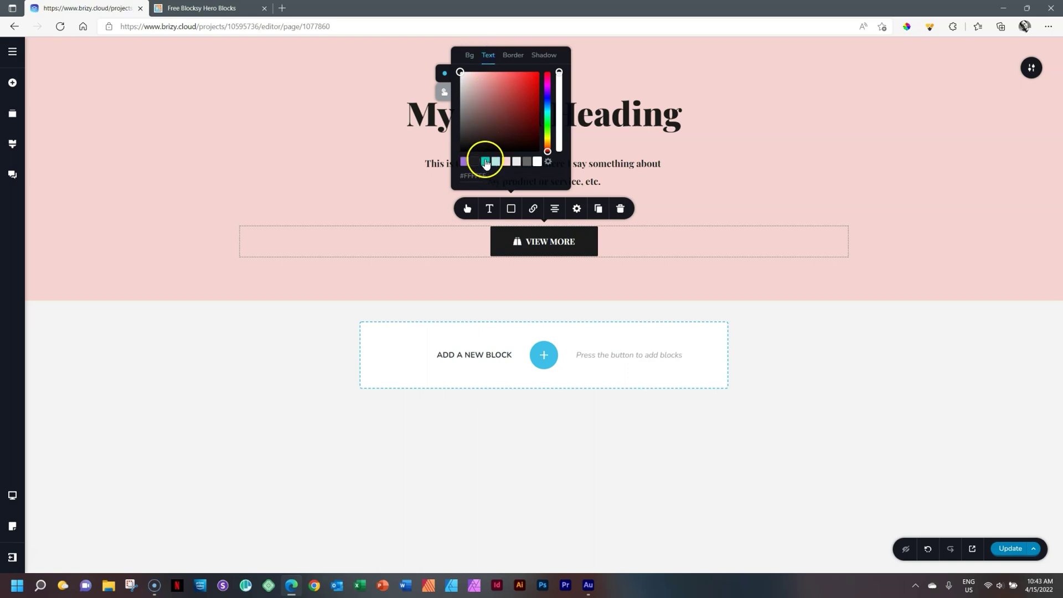
{"action": "left_click", "coordinate": [506, 161]}
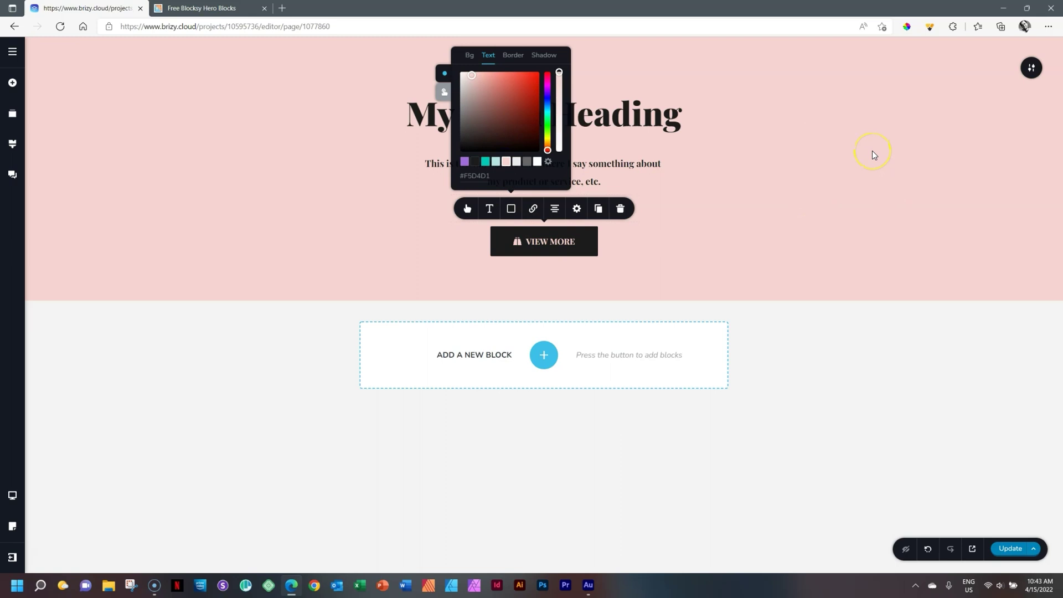
Set the button's hover background colour to #F5D4D1 and its hover text colour to #1C1C1C.
{"action": "left_click", "coordinate": [446, 93]}
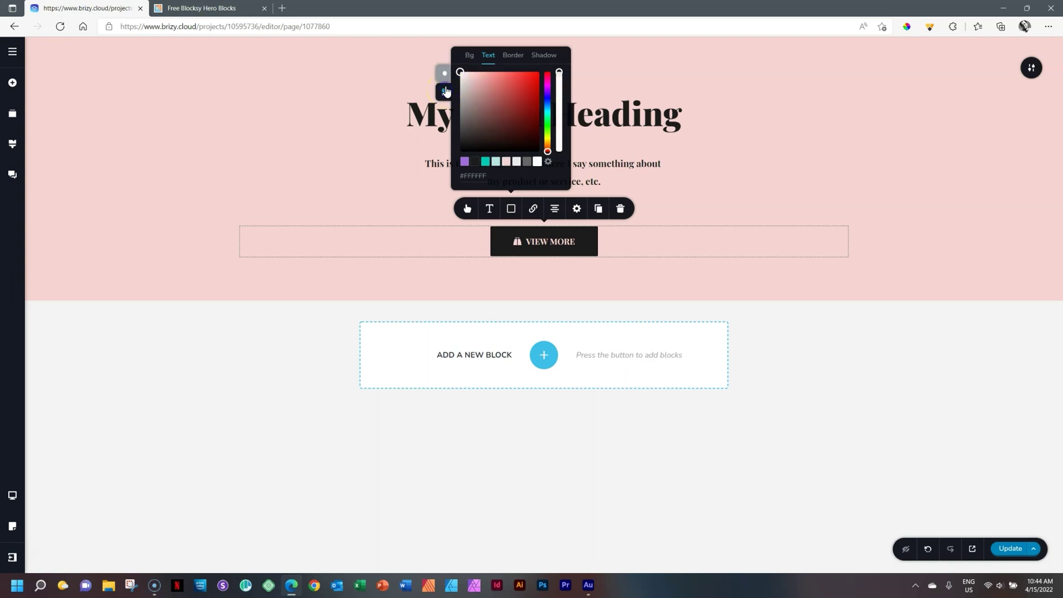
{"action": "left_click", "coordinate": [468, 56]}
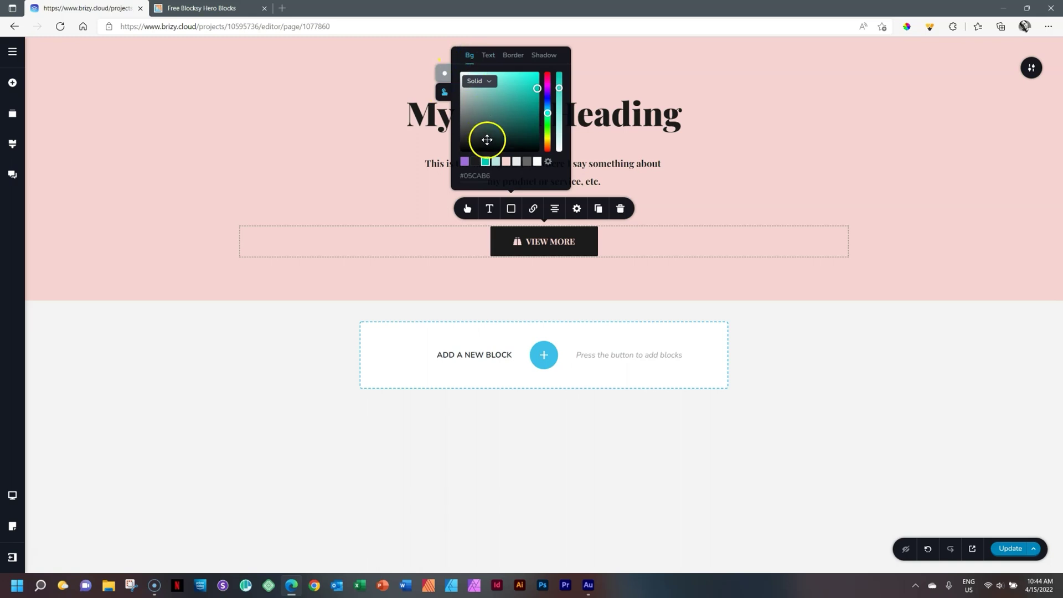
{"action": "left_click", "coordinate": [506, 161]}
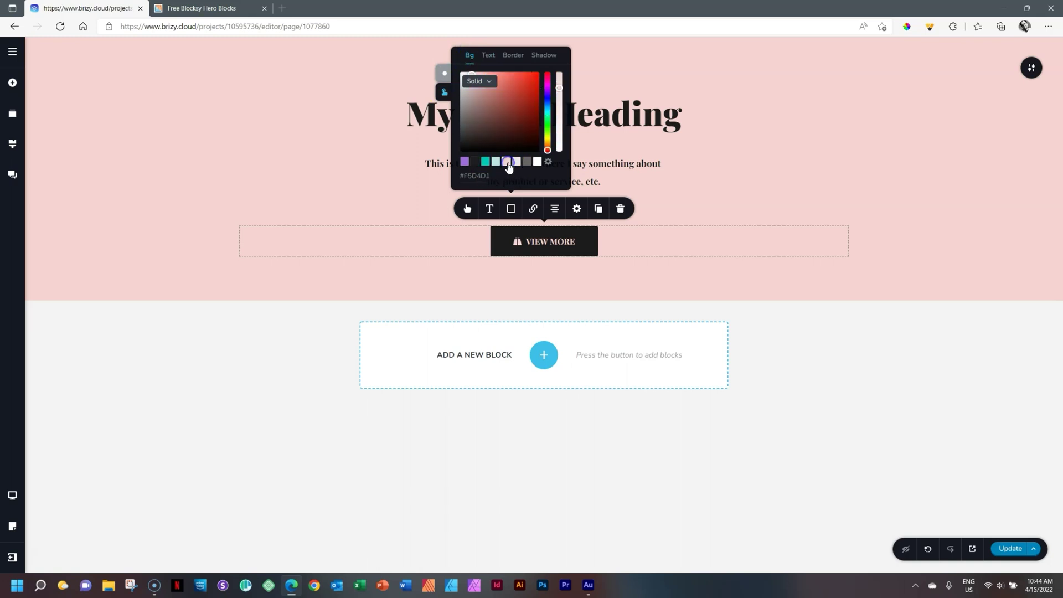
{"action": "left_click", "coordinate": [488, 58]}
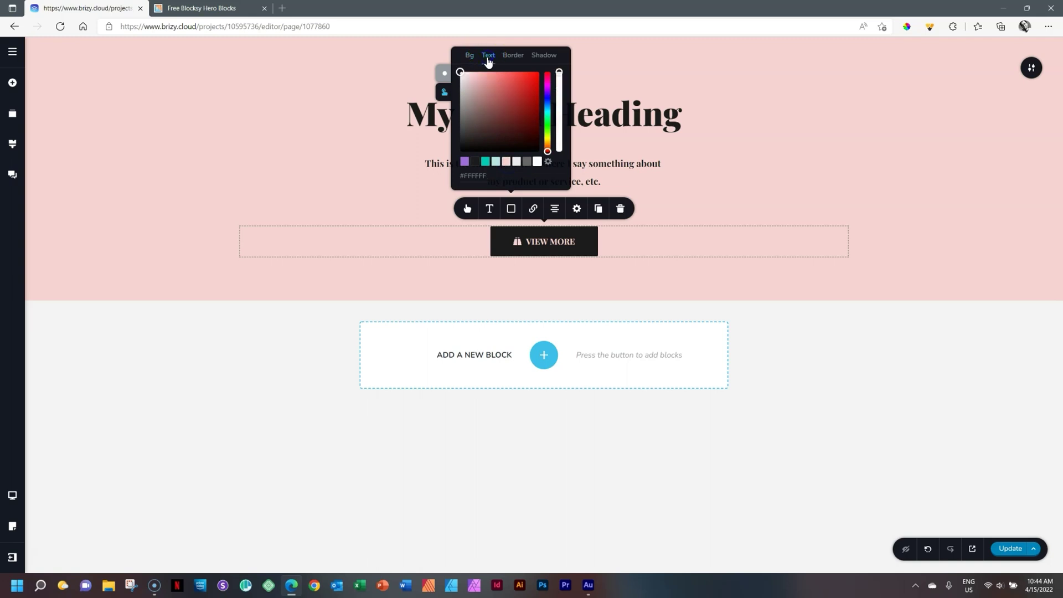
{"action": "left_click", "coordinate": [475, 162]}
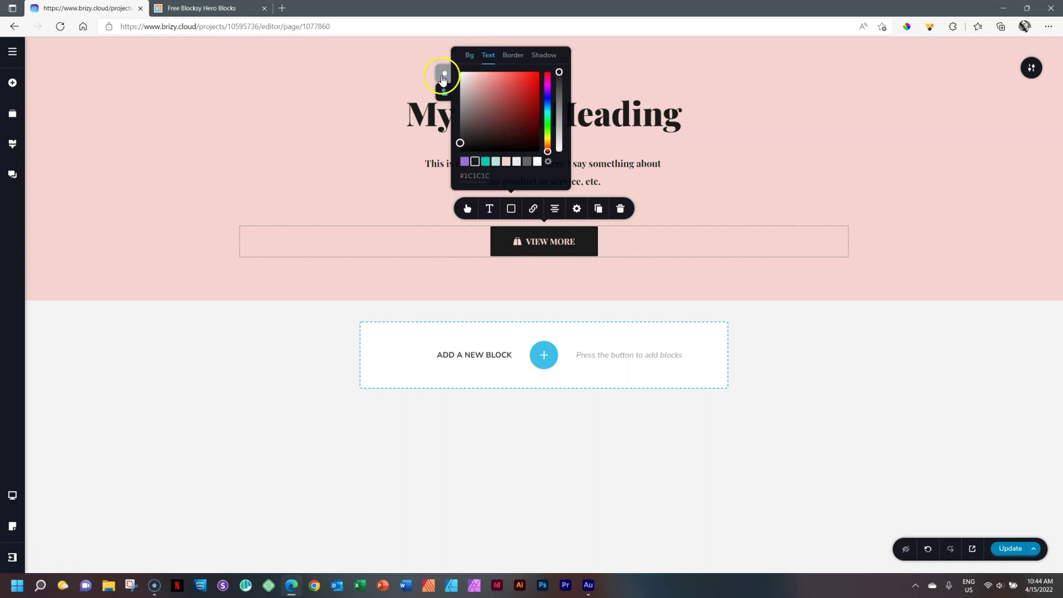
{"action": "left_click", "coordinate": [443, 77]}
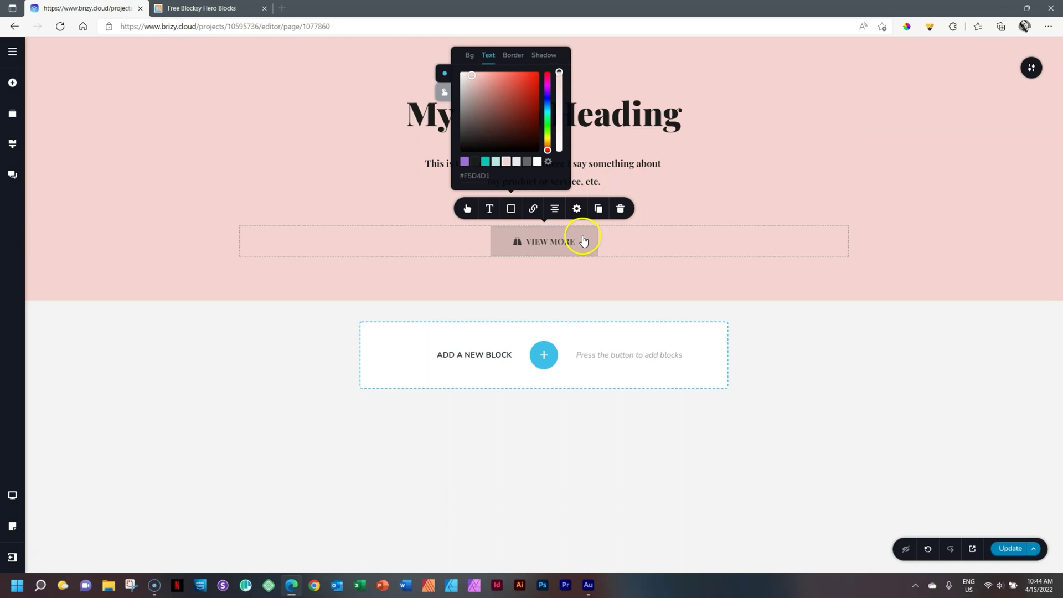
{"action": "left_click", "coordinate": [896, 361]}
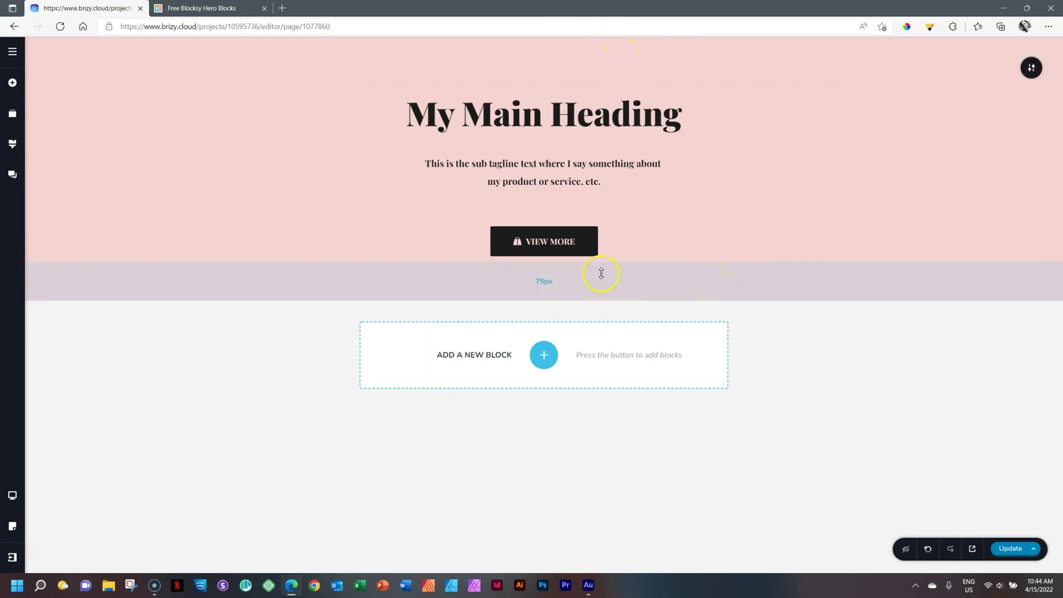
Increase the hero block's top padding to about 150 px and its bottom padding to about 149 px.
{"action": "left_click_drag", "start_coordinate": [609, 54], "coordinate": [611, 93]}
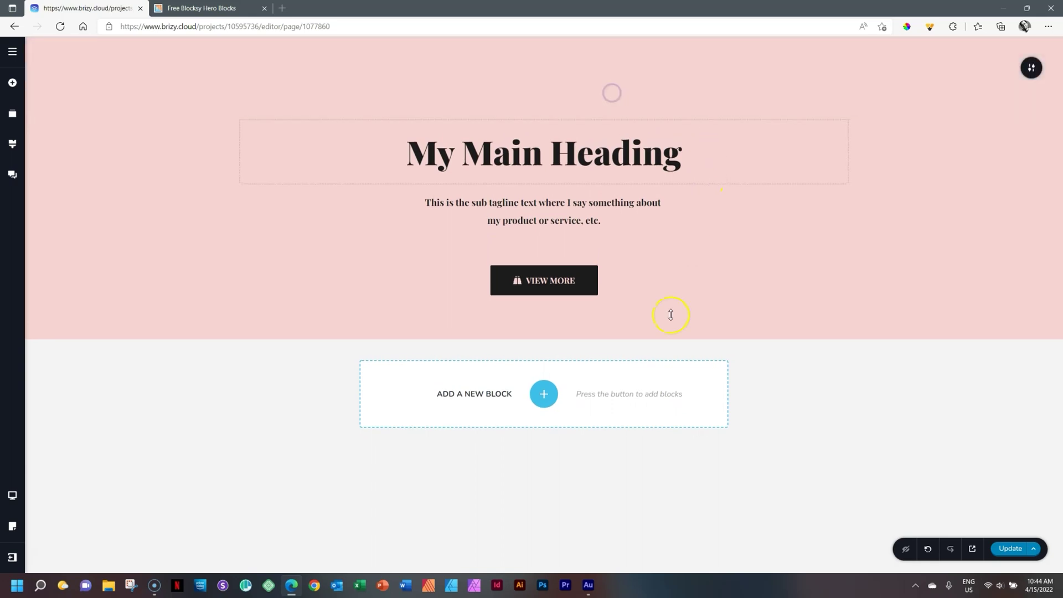
{"action": "left_click_drag", "start_coordinate": [672, 318], "coordinate": [674, 360]}
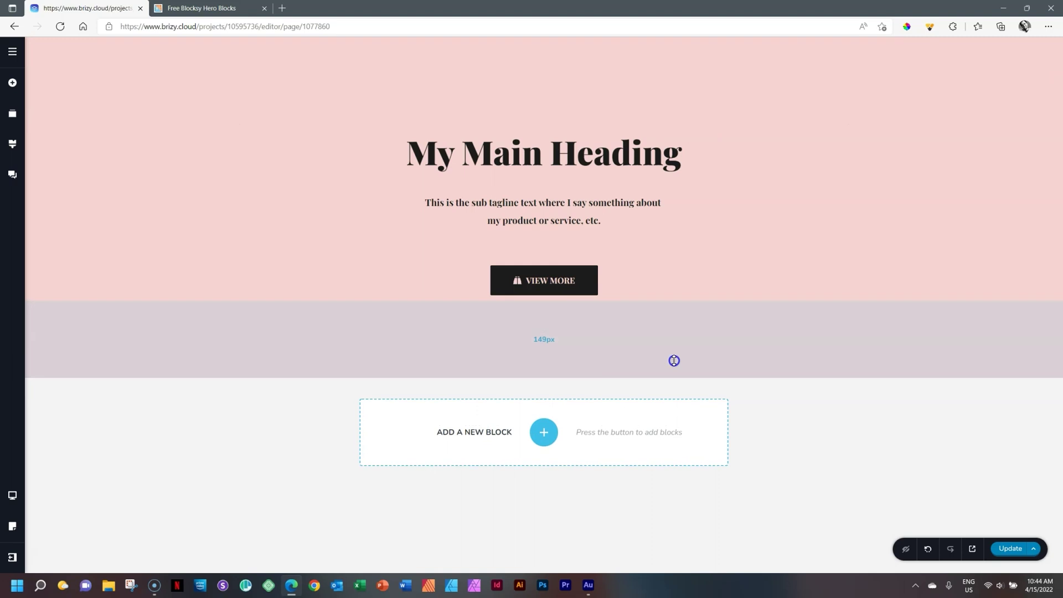
{"action": "left_click_drag", "start_coordinate": [673, 361], "coordinate": [677, 359]}
Set the hero block's bottom padding to exactly 150 px in its styling settings.
{"action": "left_click", "coordinate": [1029, 70]}
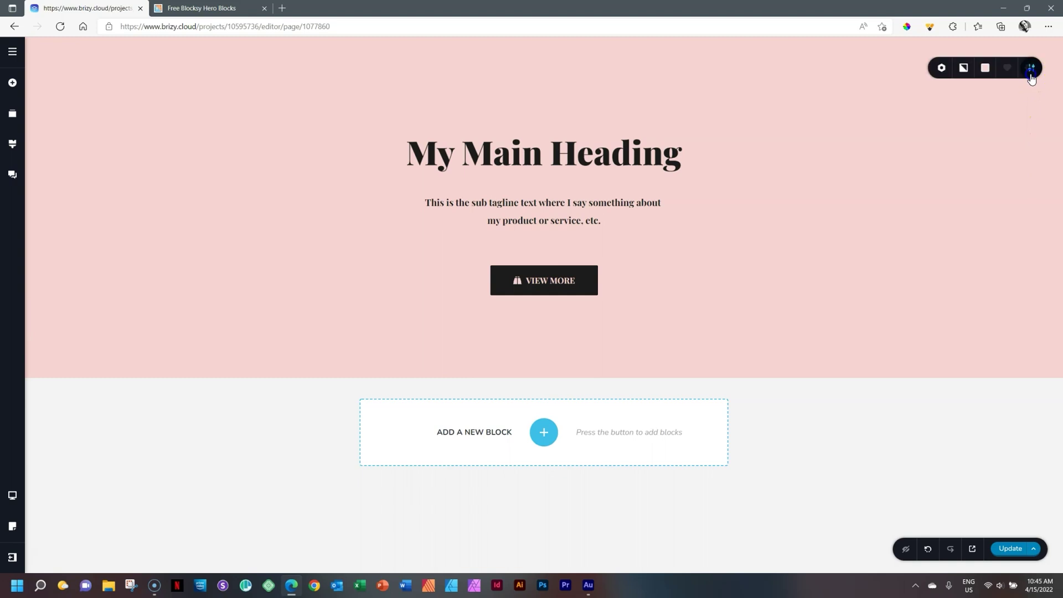
{"action": "left_click", "coordinate": [985, 68]}
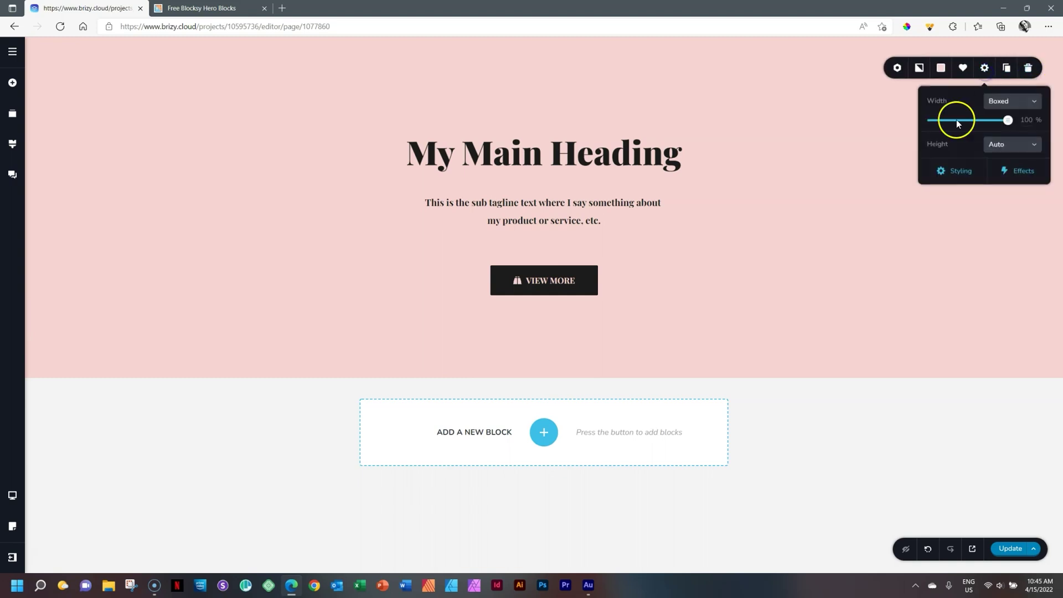
{"action": "left_click", "coordinate": [948, 172]}
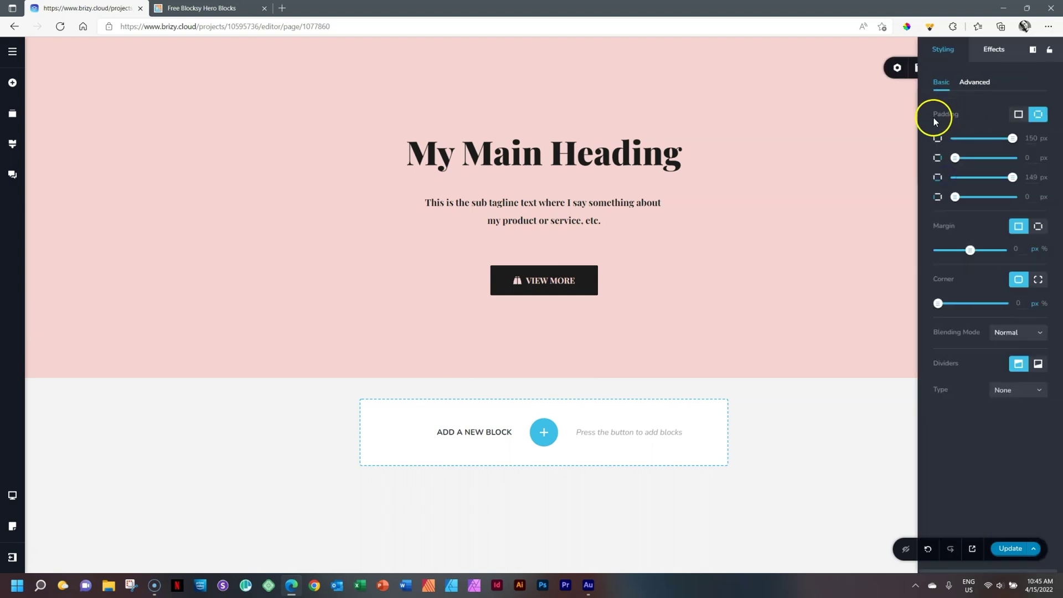
{"action": "double_click", "coordinate": [1031, 178]}
{"action": "type", "text": "150"}
{"action": "mouse_move", "coordinate": [819, 372]}
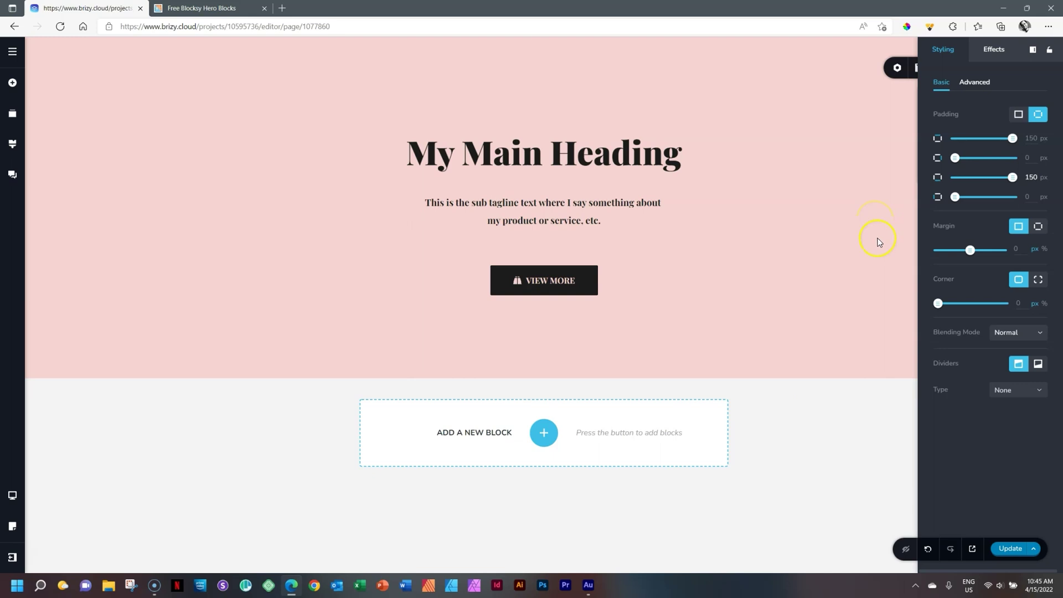
{"action": "left_click", "coordinate": [877, 410]}
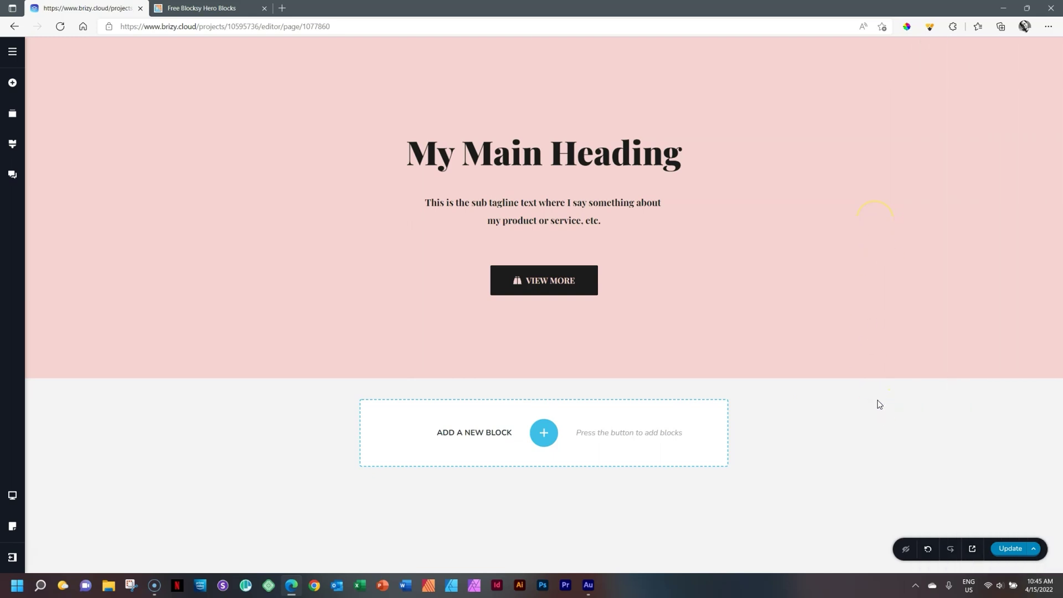
Update the page, view the live version of the hero block, and return to the editor.
{"action": "left_click", "coordinate": [1007, 551]}
{"action": "left_click", "coordinate": [972, 549]}
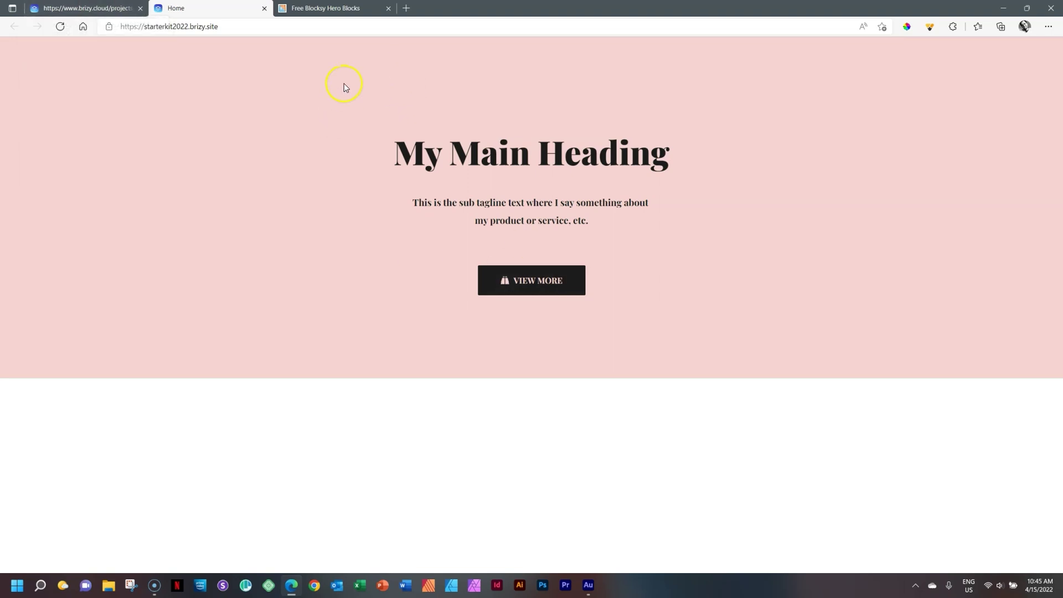
{"action": "left_click", "coordinate": [97, 11]}
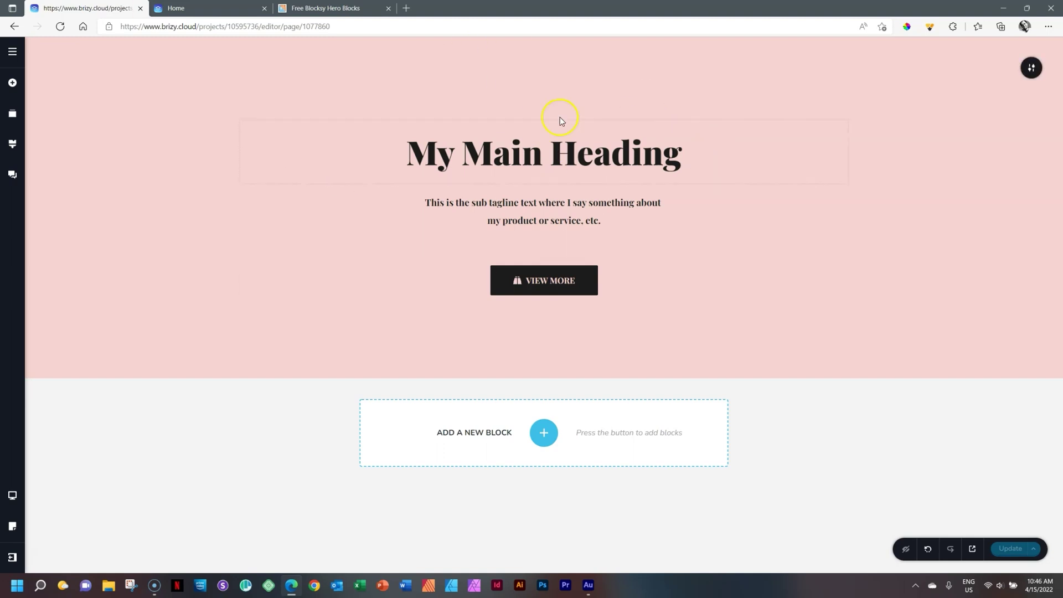
{"action": "left_click", "coordinate": [199, 8]}
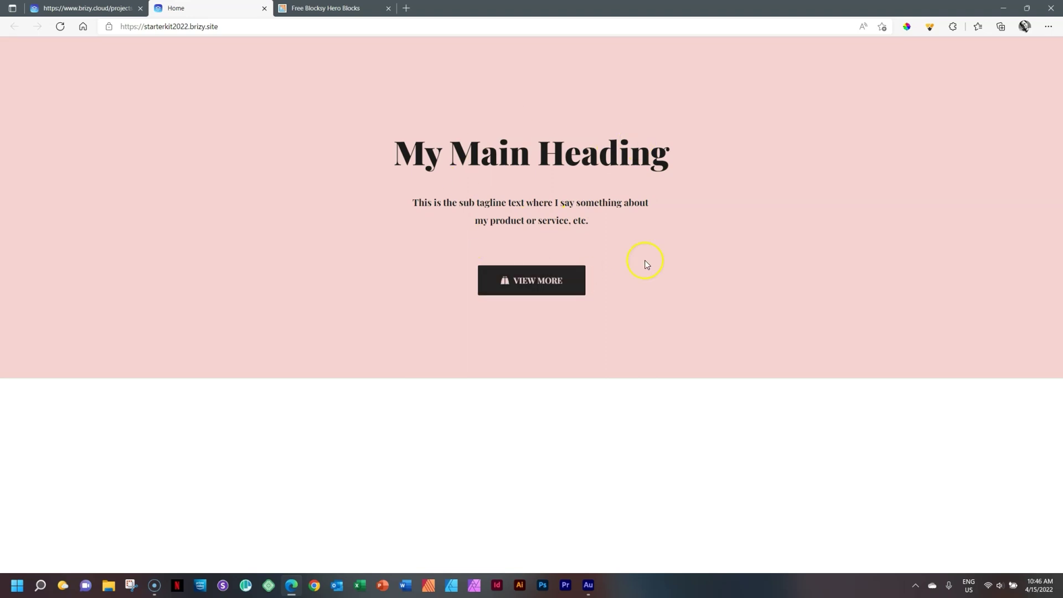
{"action": "left_click", "coordinate": [422, 118]}
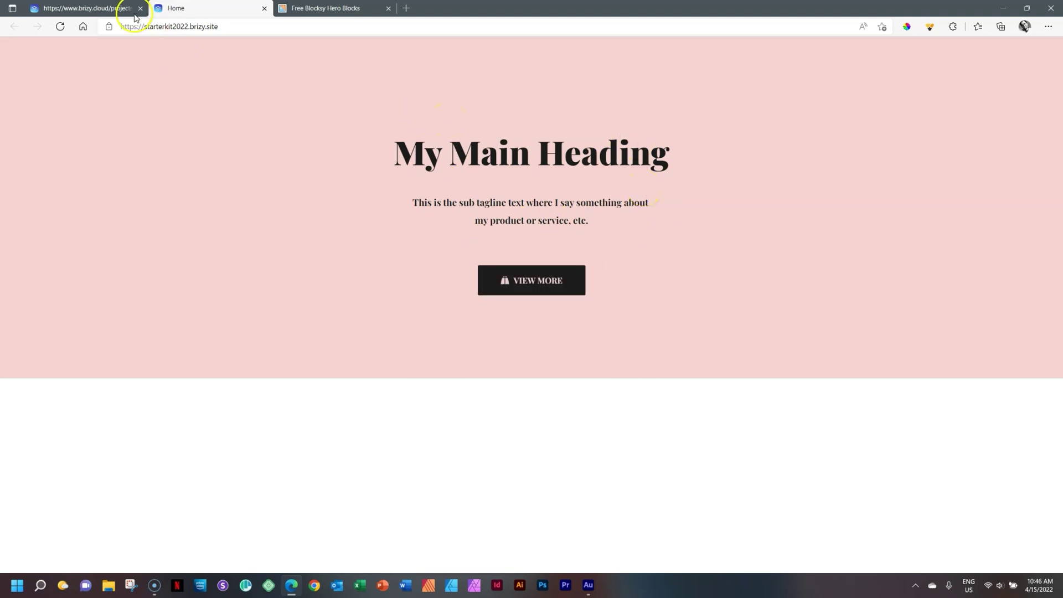
{"action": "left_click", "coordinate": [118, 8]}
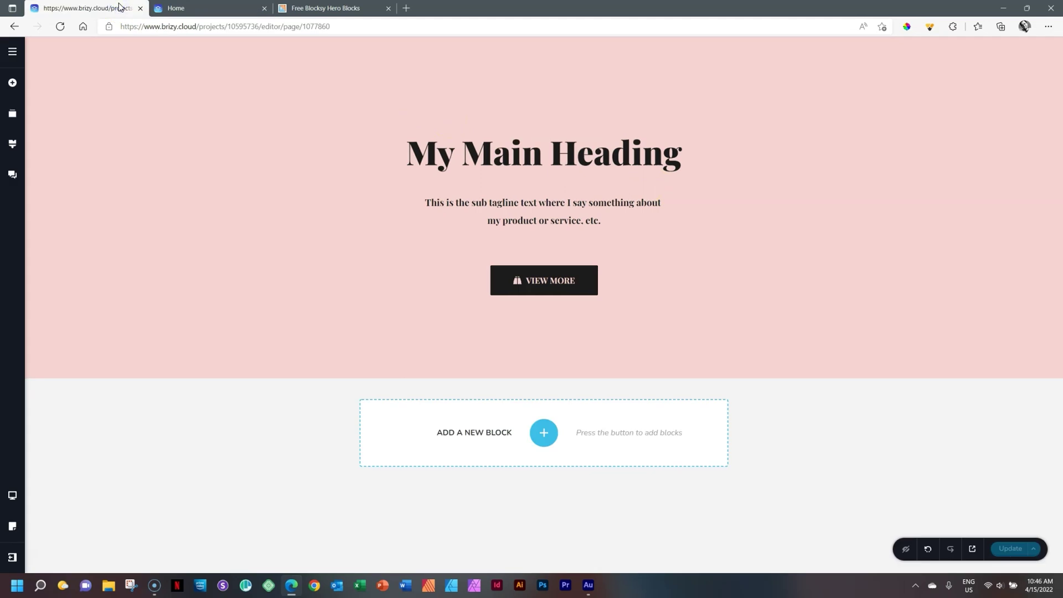